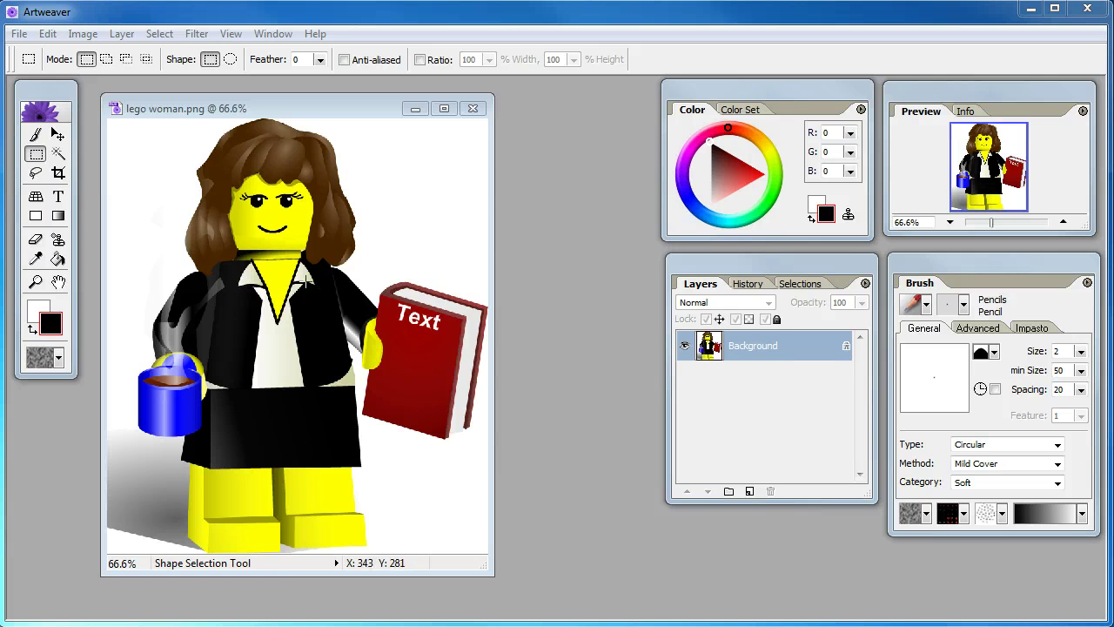
# Step: Duplicate the lego woman's Background layer into Background Copy and hide the original Background layer
pyautogui.click(332, 105)
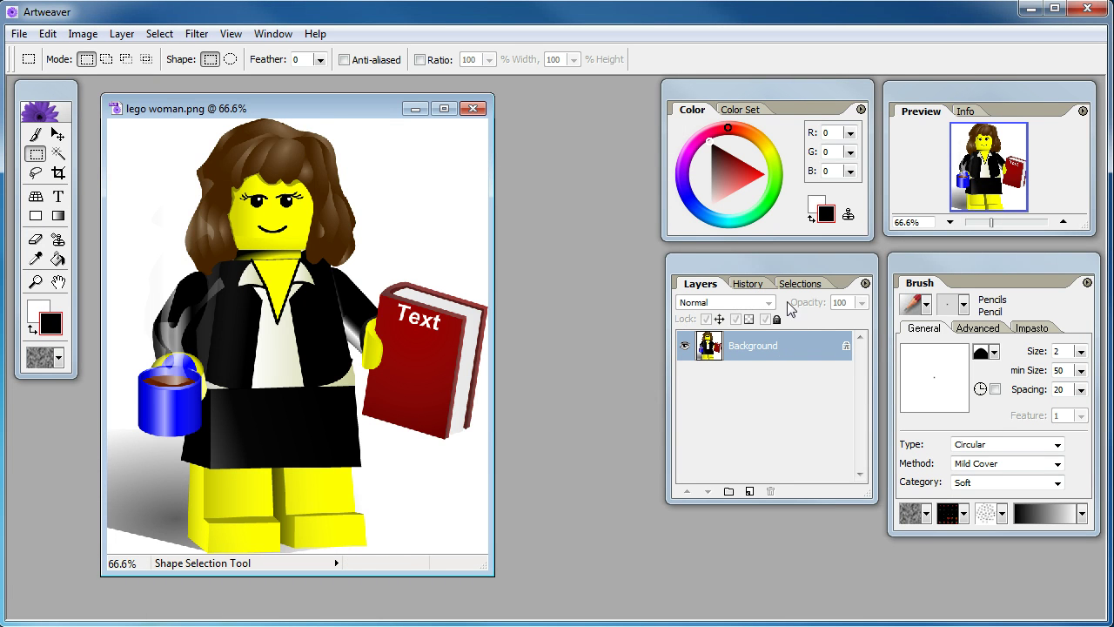
pyautogui.click(865, 285)
pyautogui.click(897, 316)
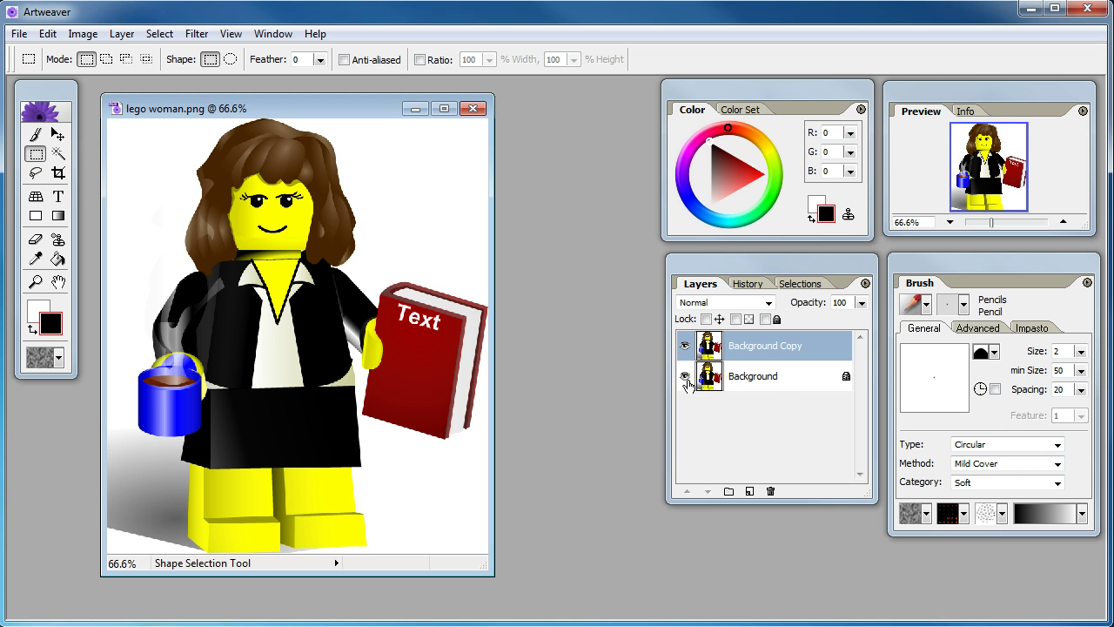
pyautogui.click(685, 379)
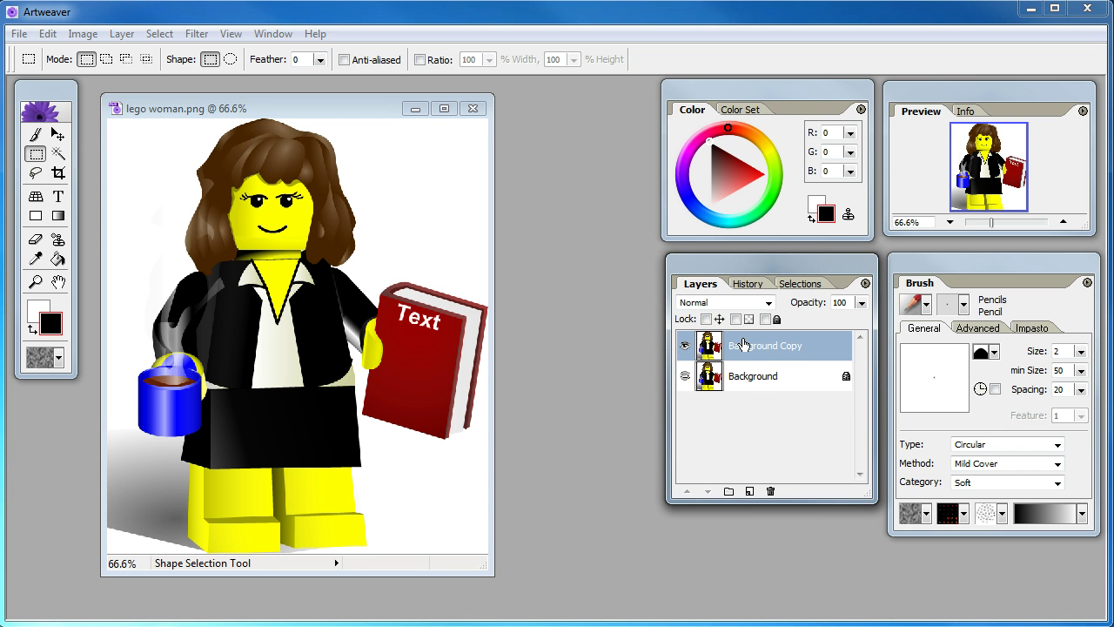
pyautogui.click(58, 155)
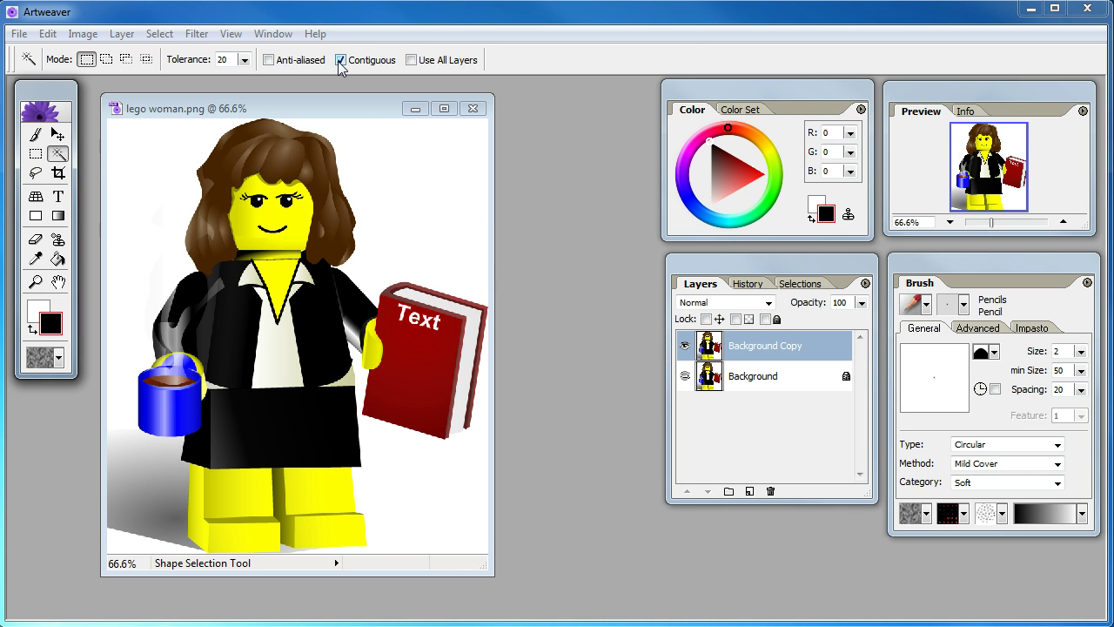
# Step: Magic-wand and delete the white background to the left and right of the figure
pyautogui.click(148, 165)
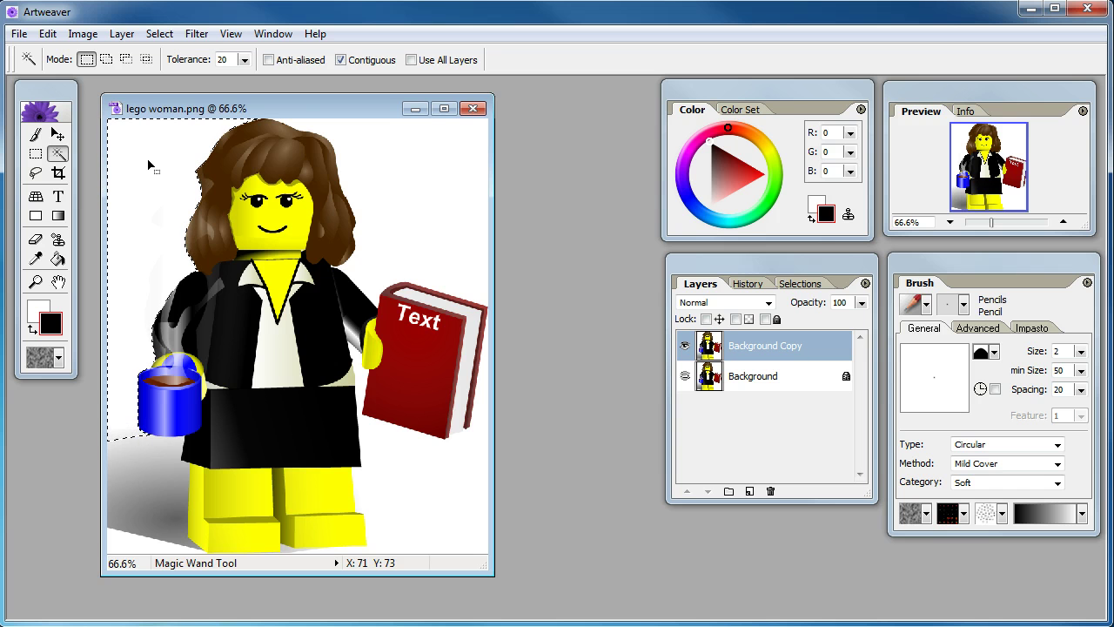
pyautogui.press('Delete')
pyautogui.hotkey('ctrl', '+')
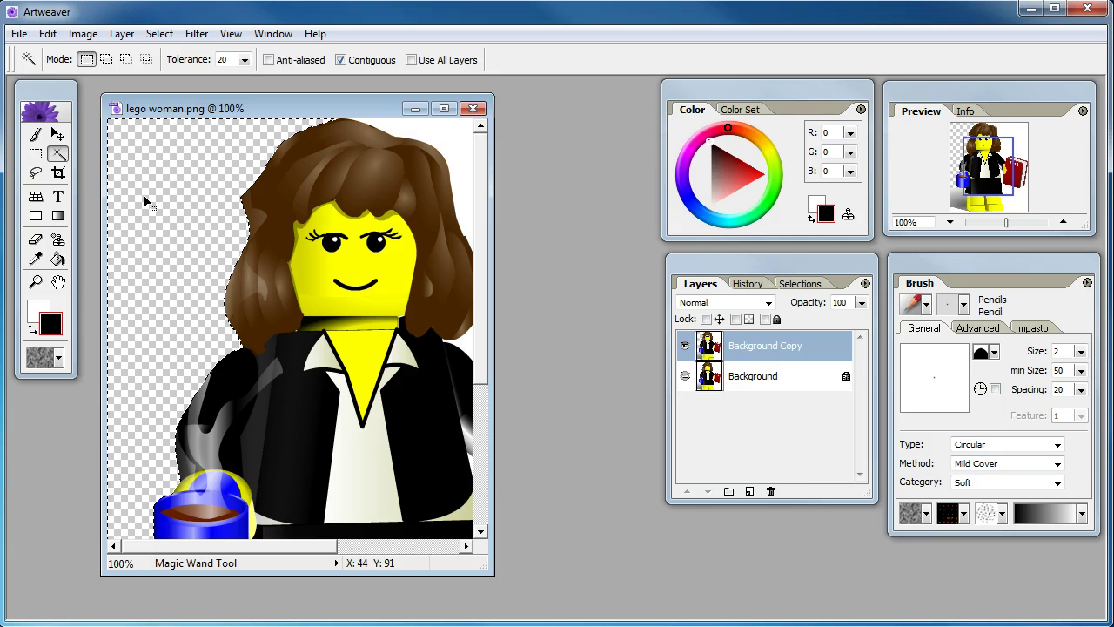
pyautogui.hotkey('ctrl', '-')
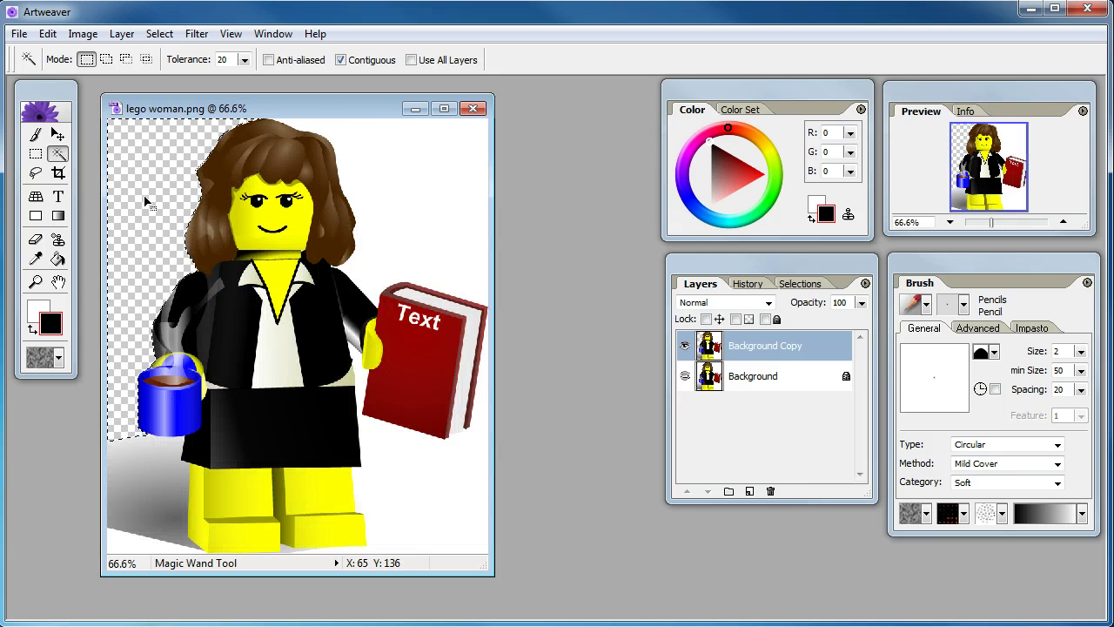
pyautogui.click(421, 208)
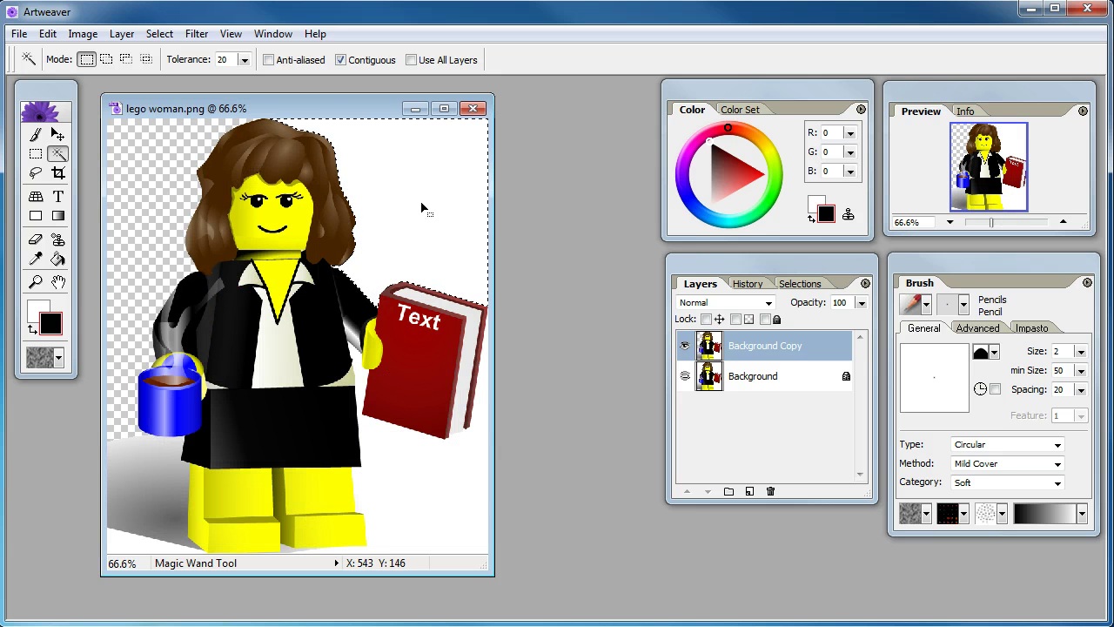
pyautogui.press('Delete')
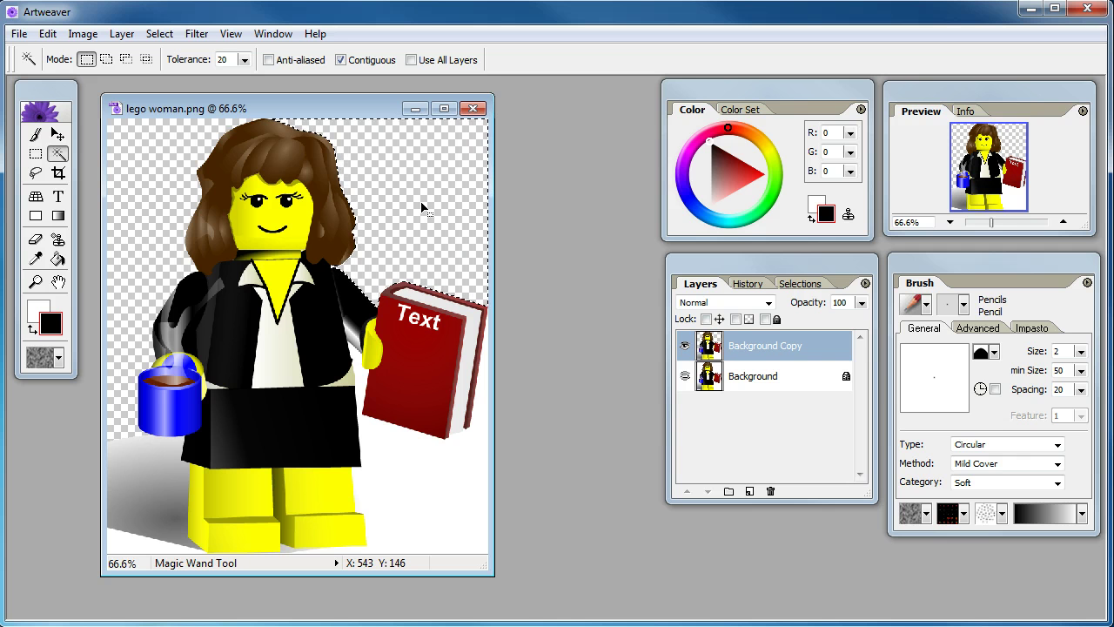
# Step: Clear the white areas beside the legs and select the leftover white patches near the feet
pyautogui.click(433, 524)
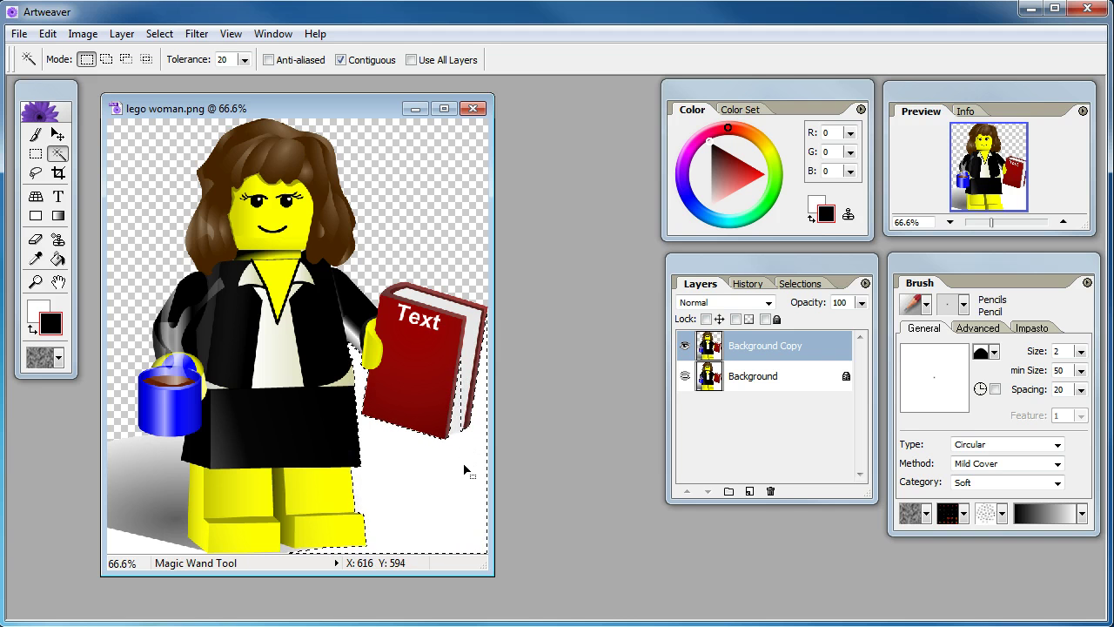
pyautogui.hotkey('ctrl', 'd')
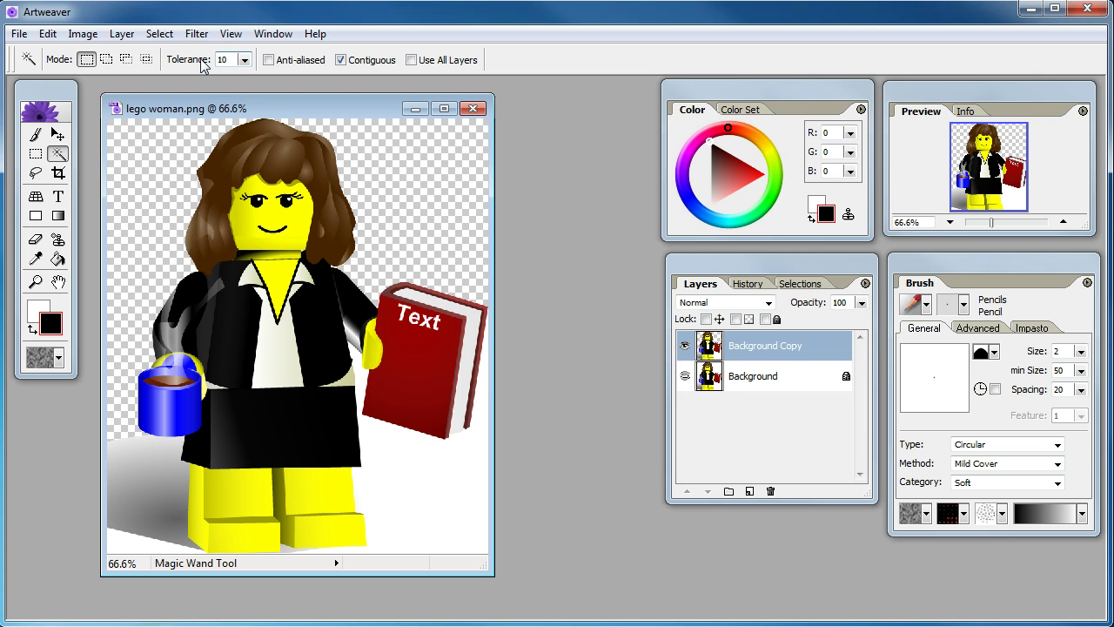
pyautogui.click(427, 487)
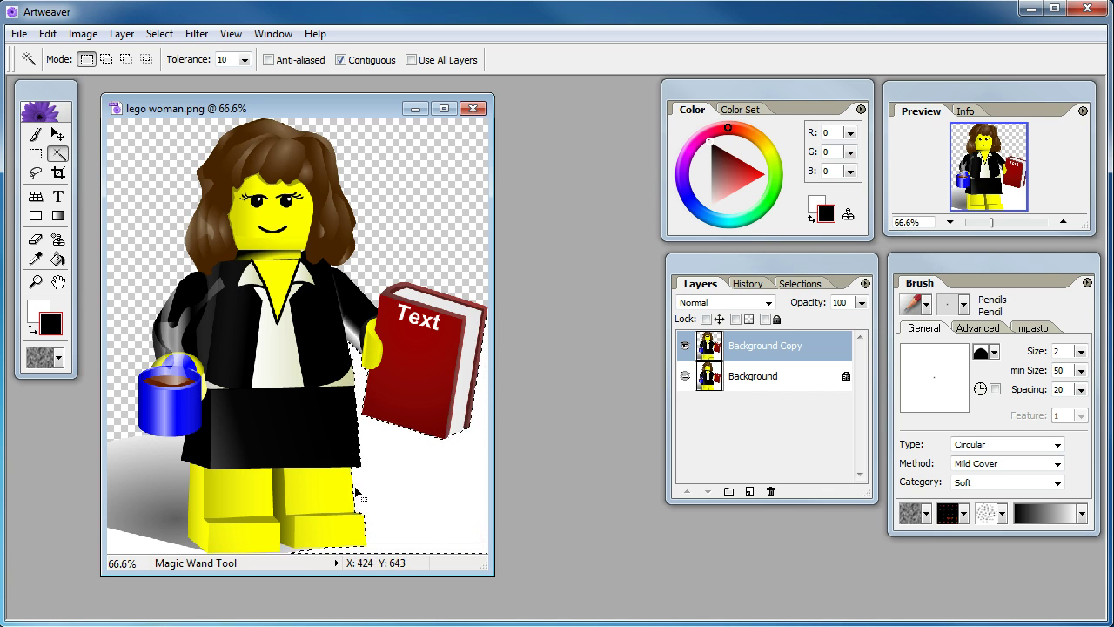
pyautogui.press('Delete')
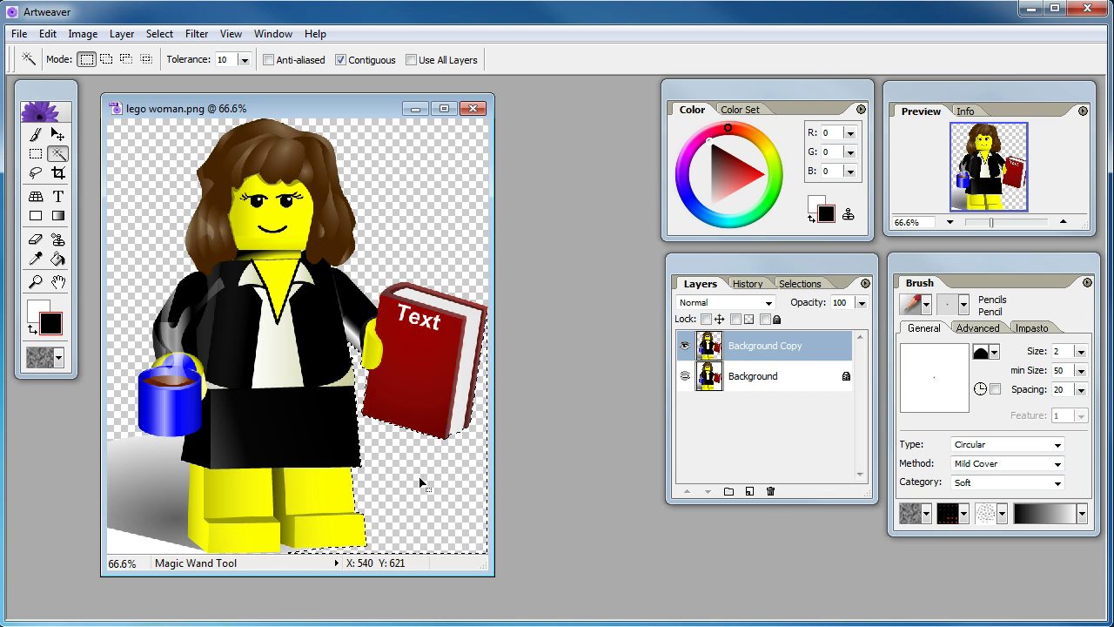
pyautogui.click(134, 540)
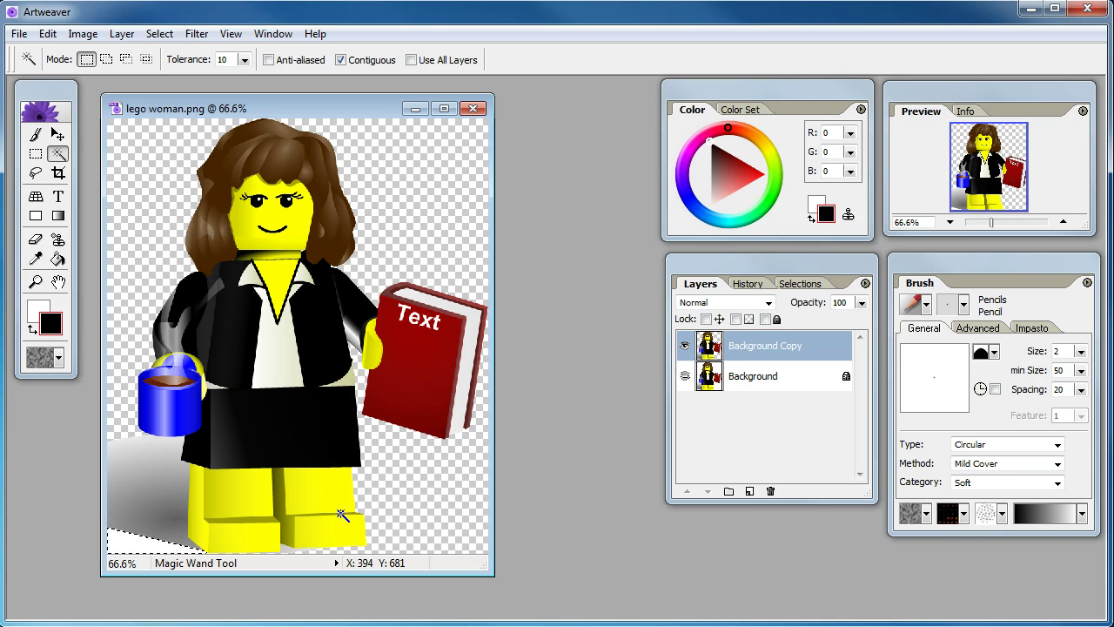
pyautogui.click(290, 546)
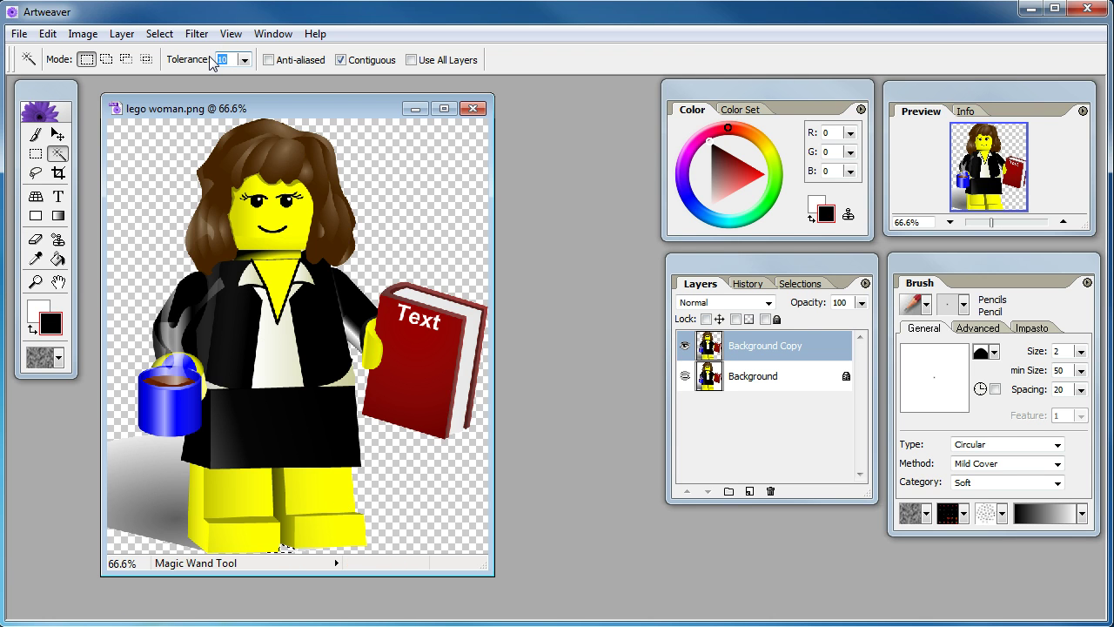
# Step: Delete the three grey shadow strips at the bottom-left, then deselect
pyautogui.click(135, 536)
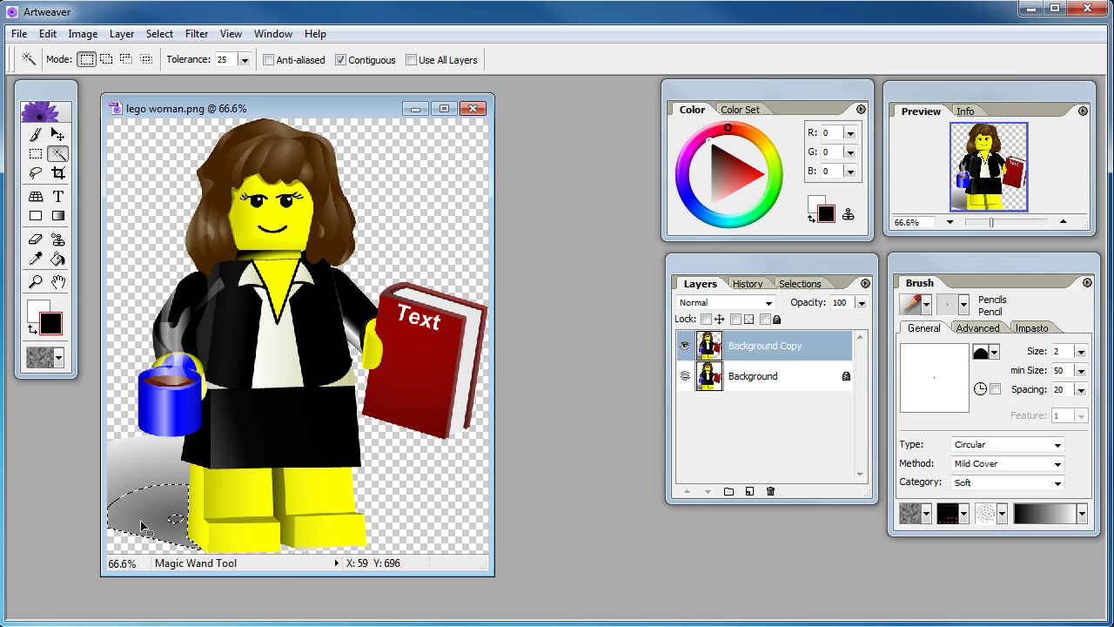
pyautogui.press('Delete')
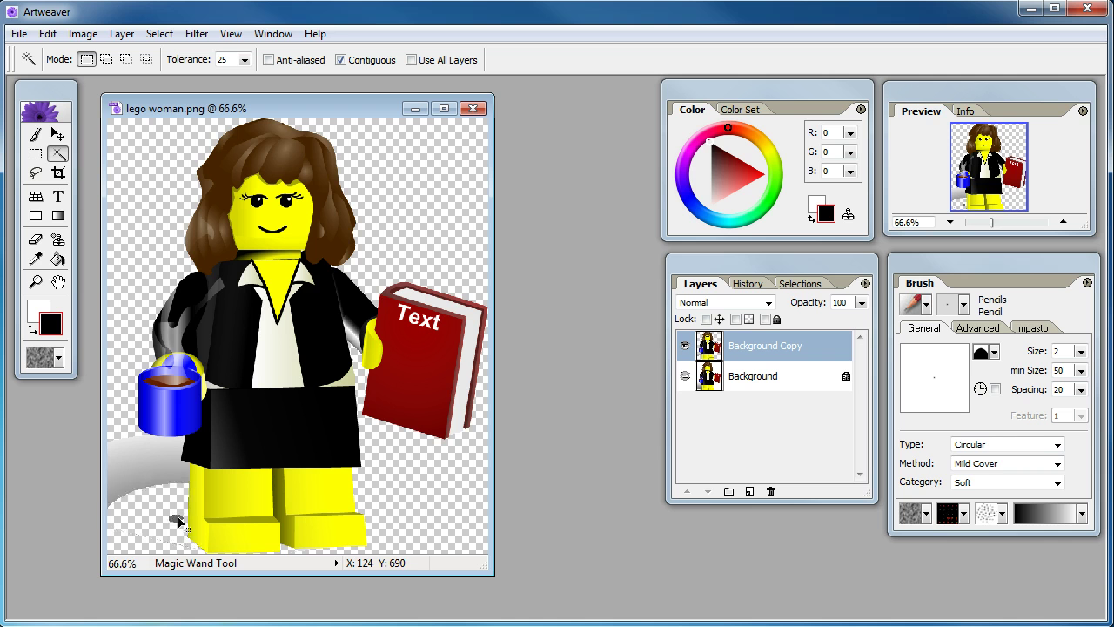
pyautogui.click(135, 480)
pyautogui.press('Delete')
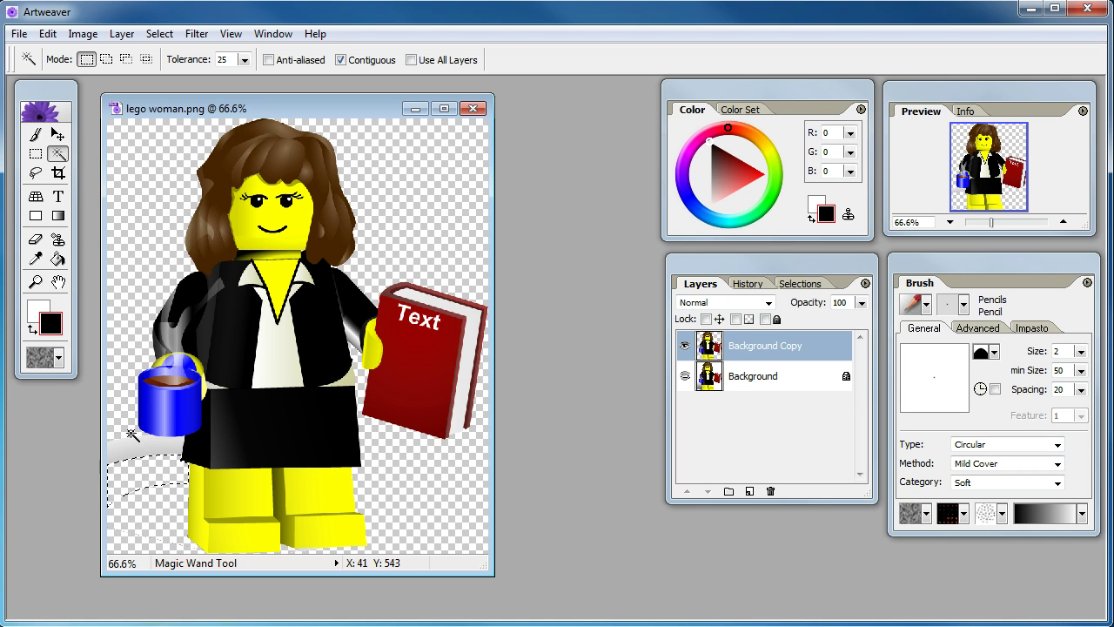
pyautogui.click(178, 444)
pyautogui.press('Delete')
pyautogui.hotkey('ctrl', 'd')
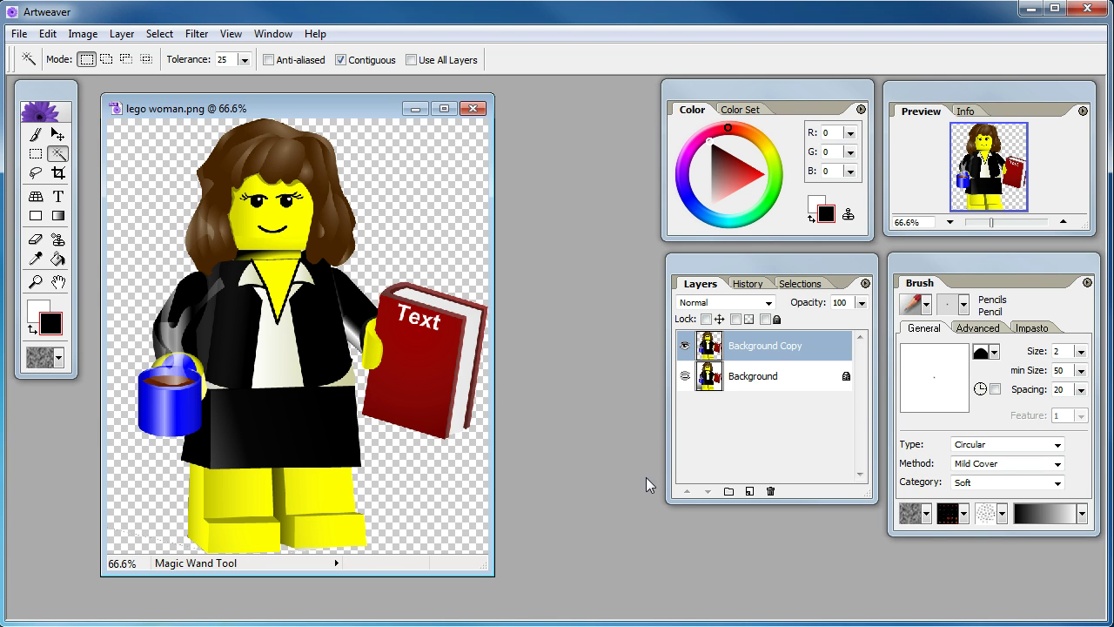
# Step: Add Layer 3 filled black with the Paint Bucket and move Background Copy above it
pyautogui.click(749, 492)
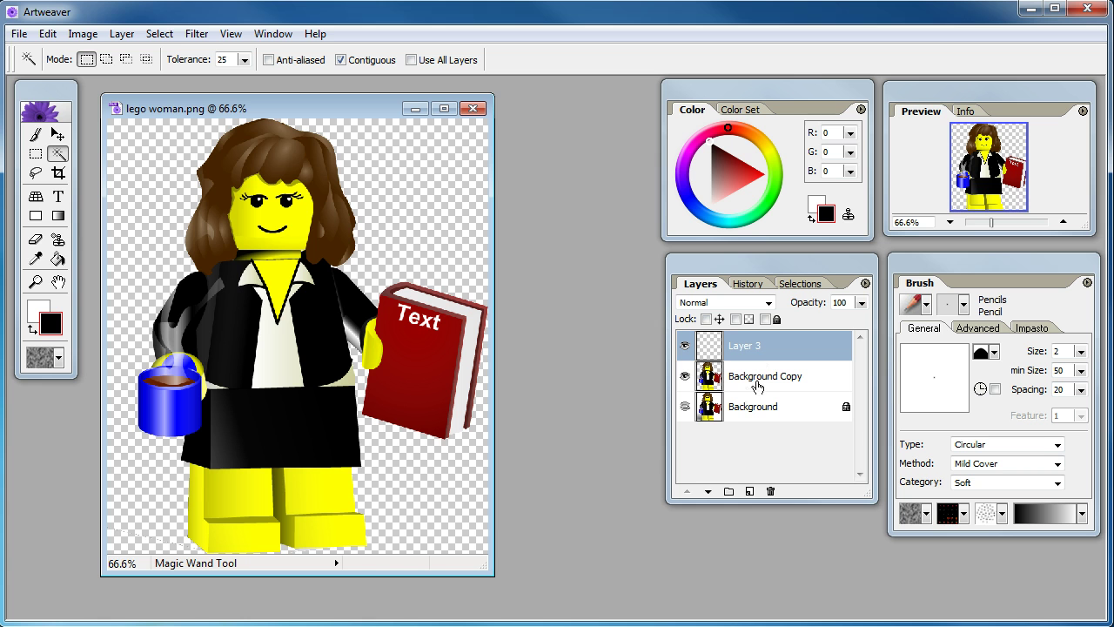
pyautogui.click(61, 259)
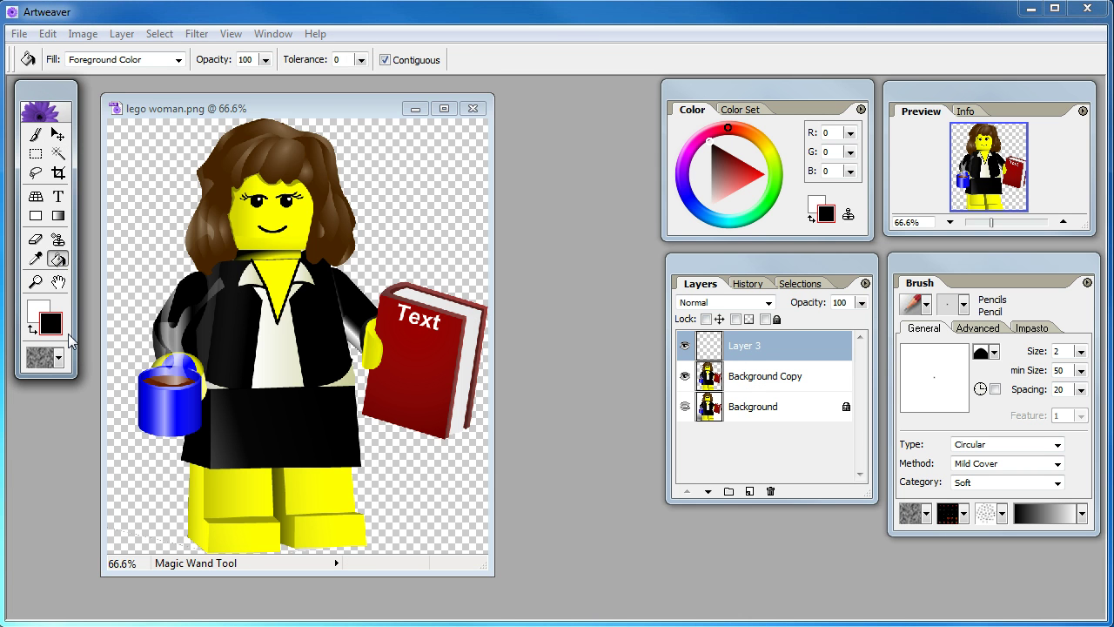
pyautogui.click(125, 220)
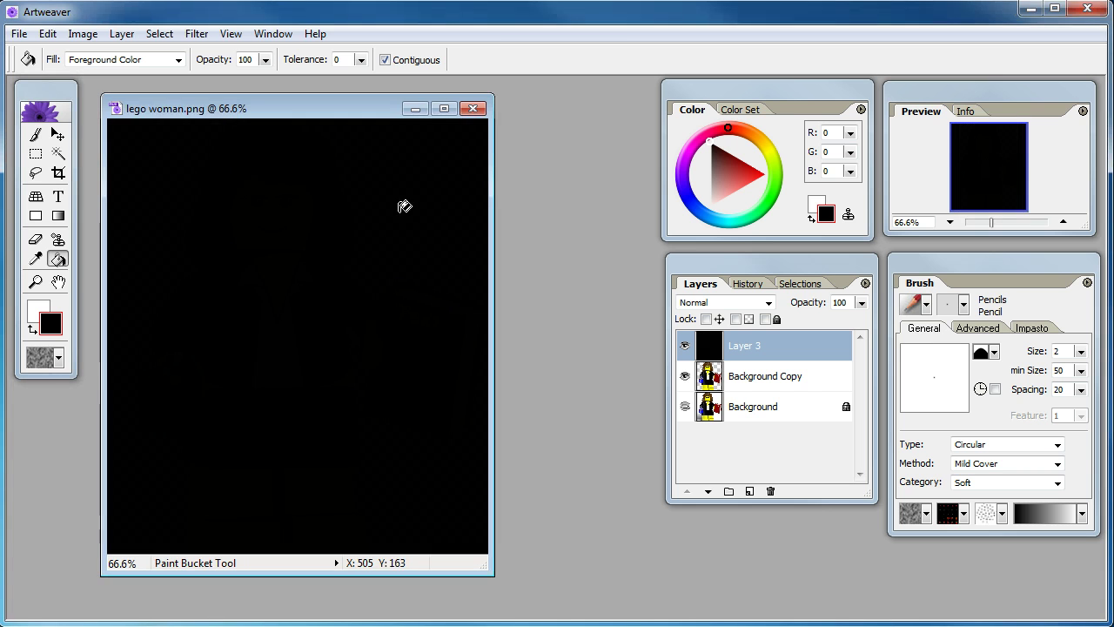
pyautogui.moveTo(747, 376); pyautogui.dragTo(748, 330)
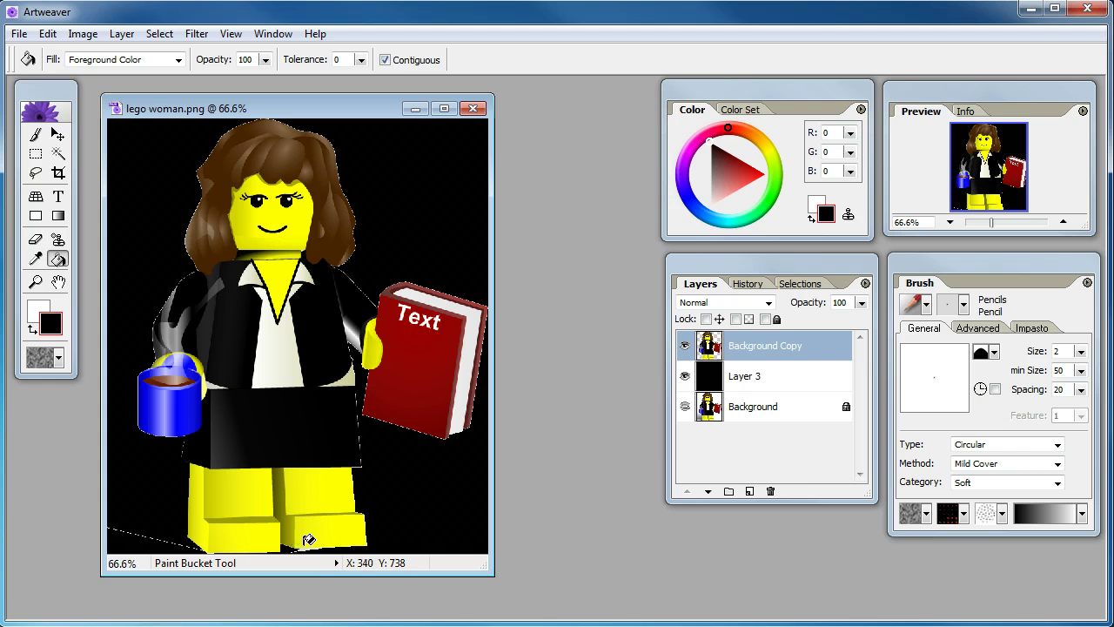
# Step: Zoom into the lower-left corner and marquee-select the stray pale line beneath the feet
pyautogui.click(34, 281)
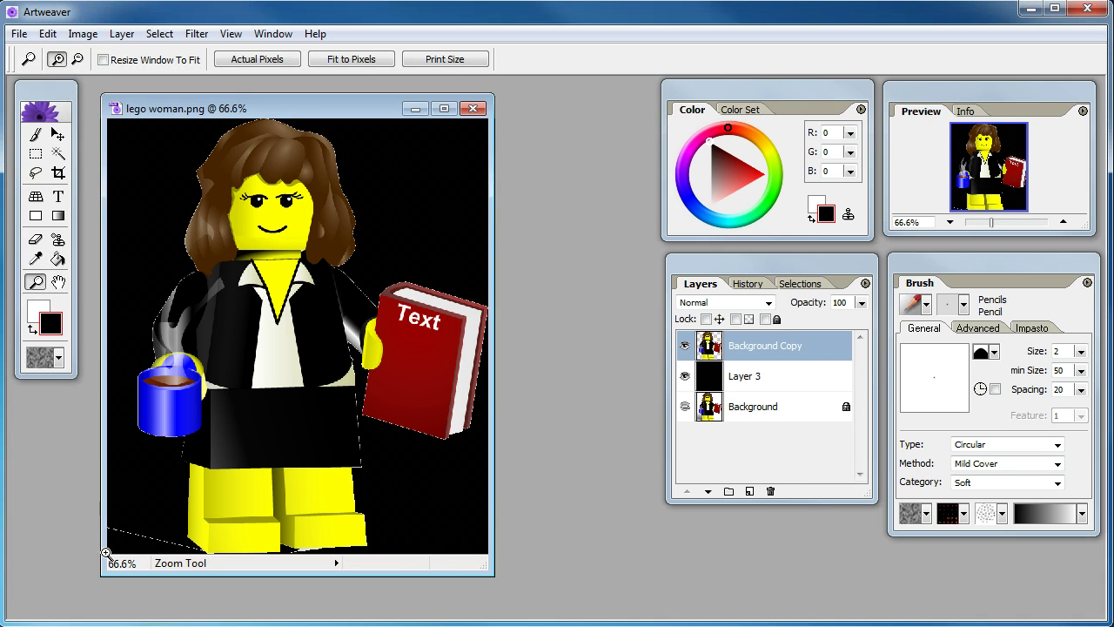
pyautogui.click(108, 550)
pyautogui.click(35, 154)
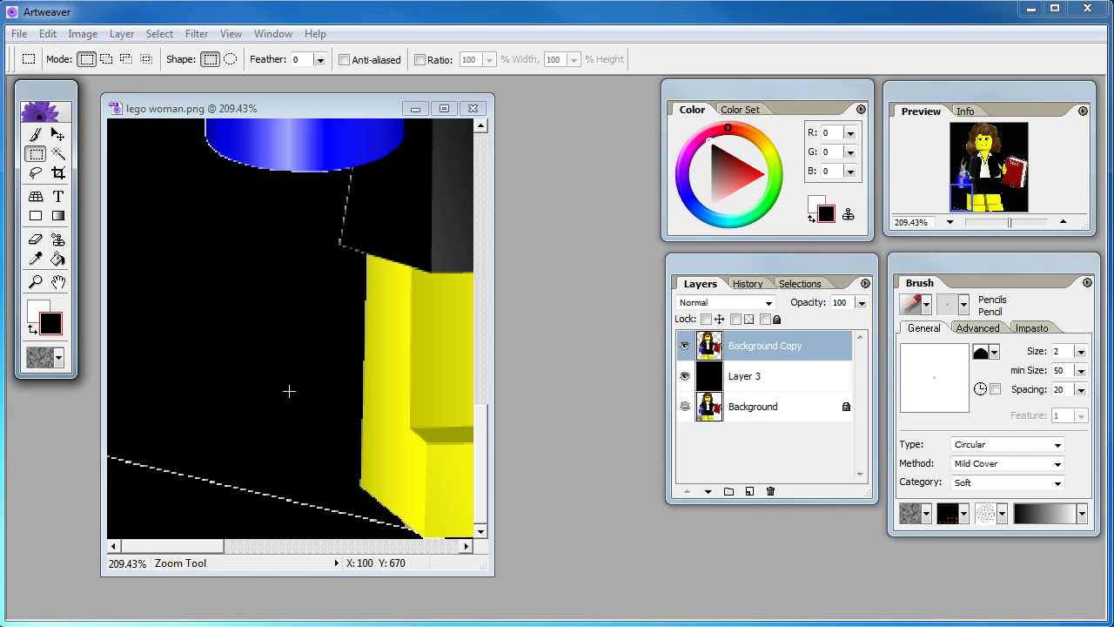
pyautogui.moveTo(109, 536); pyautogui.dragTo(285, 389)
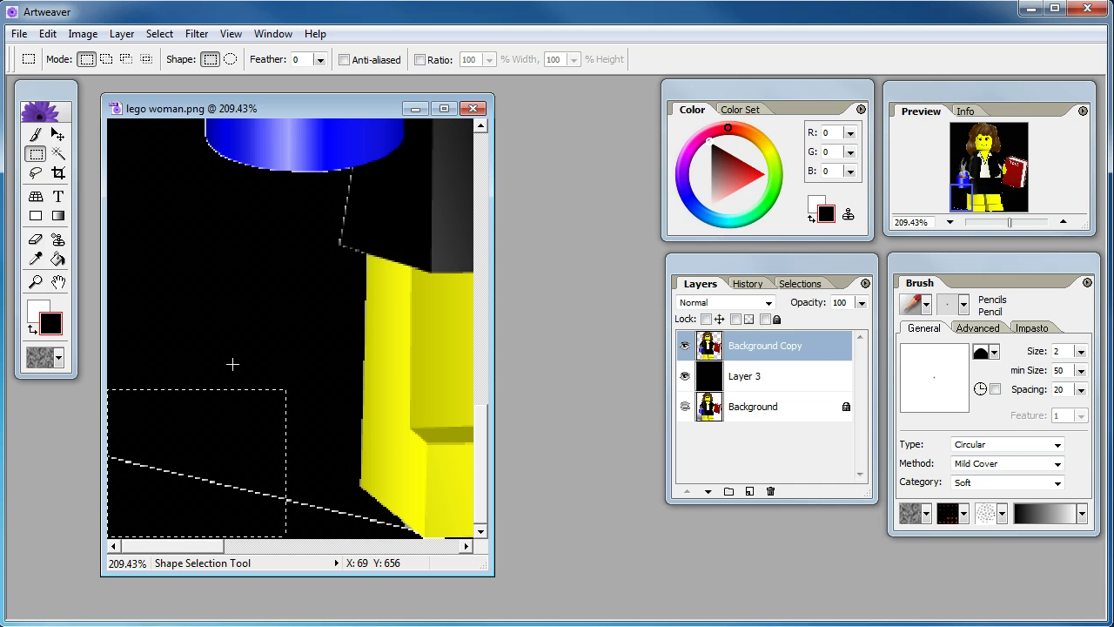
pyautogui.moveTo(343, 471); pyautogui.dragTo(212, 546)
pyautogui.moveTo(372, 508); pyautogui.dragTo(309, 532)
pyautogui.click(35, 281)
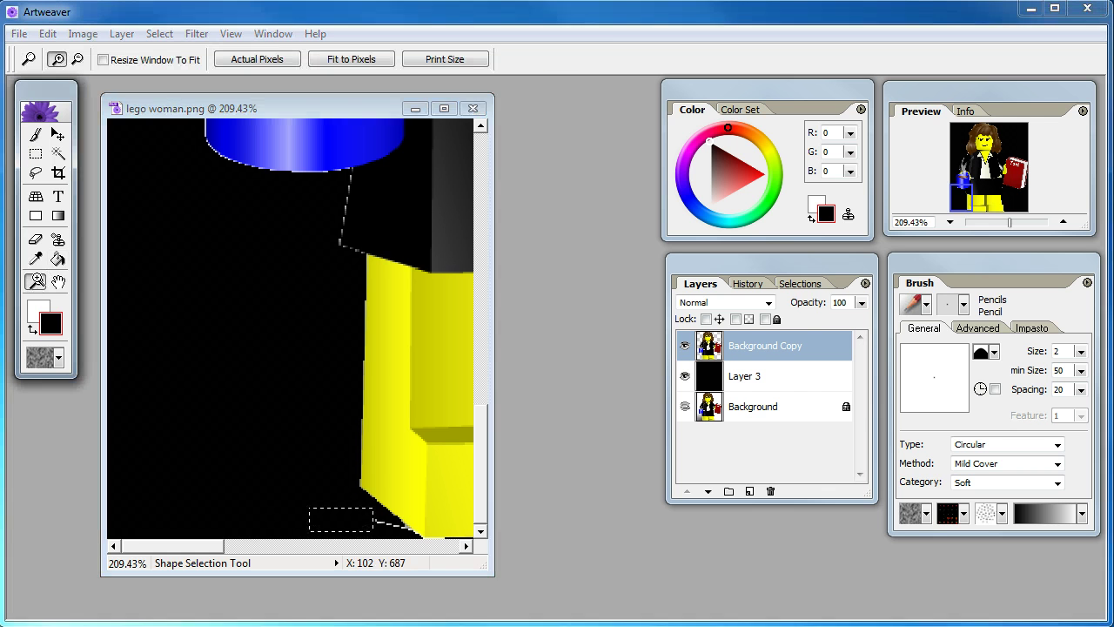
pyautogui.moveTo(341, 467); pyautogui.dragTo(442, 549)
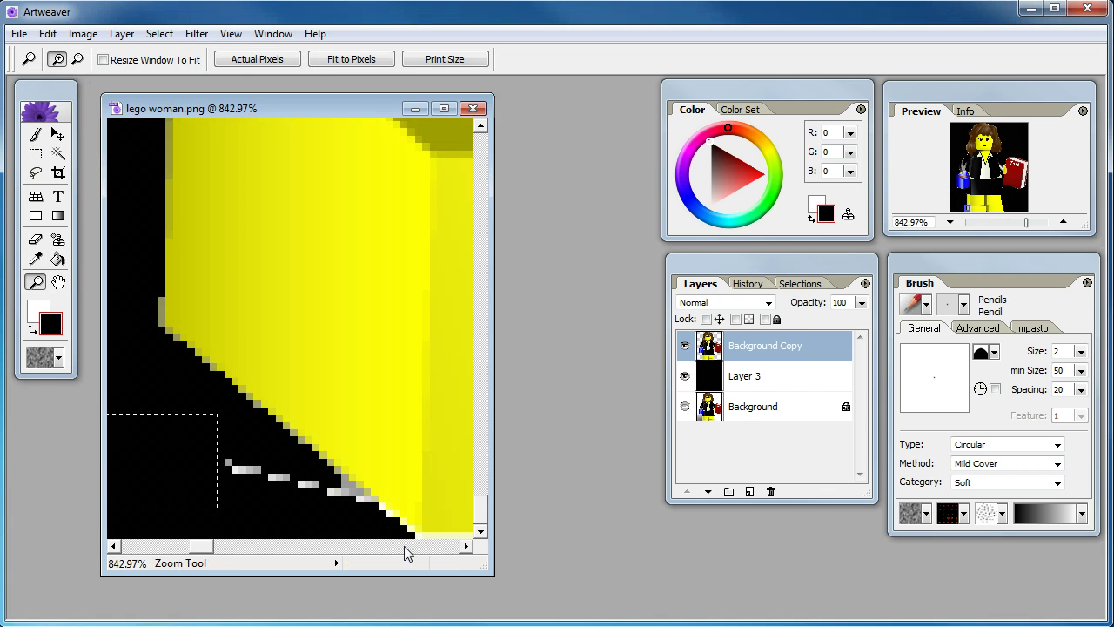
# Step: Marquee-select and delete the grey specks along the bottom edge beneath the foot
pyautogui.click(34, 153)
pyautogui.moveTo(225, 472); pyautogui.dragTo(255, 458)
pyautogui.moveTo(216, 520); pyautogui.dragTo(316, 475)
pyautogui.moveTo(296, 529); pyautogui.dragTo(341, 488)
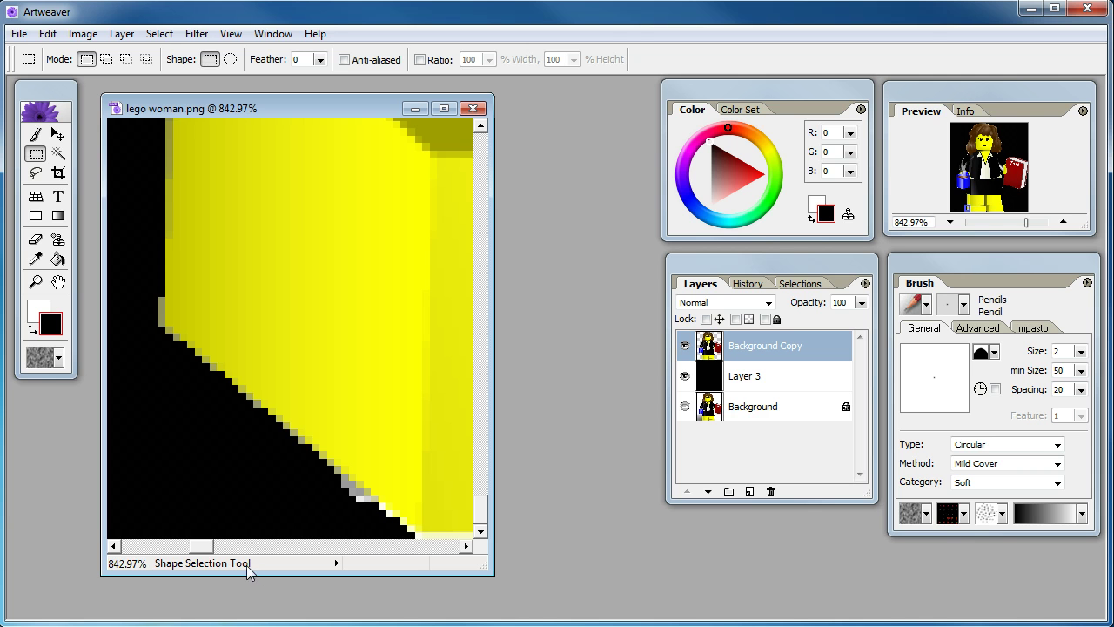
pyautogui.moveTo(198, 547); pyautogui.dragTo(290, 546)
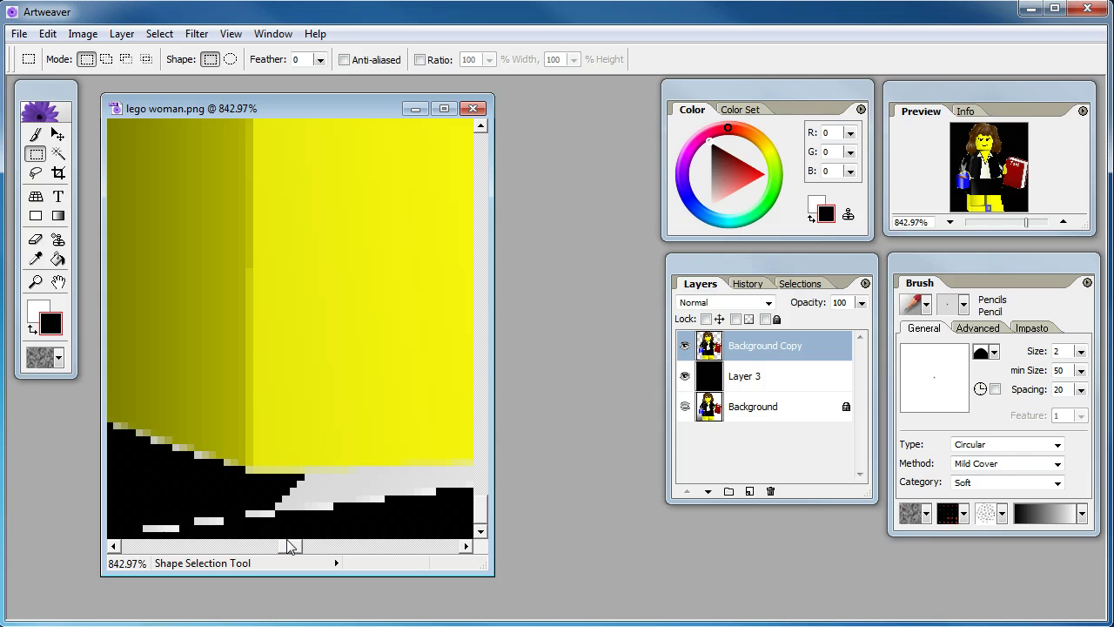
pyautogui.moveTo(134, 526); pyautogui.dragTo(370, 476)
pyautogui.press('Delete')
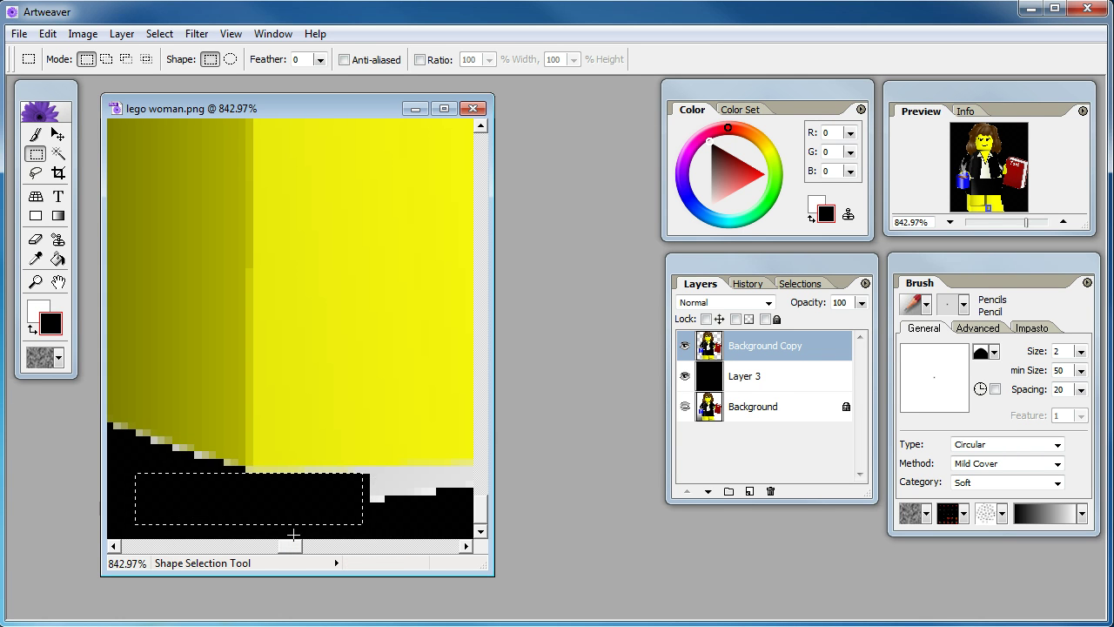
pyautogui.moveTo(293, 547); pyautogui.dragTo(311, 547)
pyautogui.moveTo(414, 531); pyautogui.dragTo(119, 475)
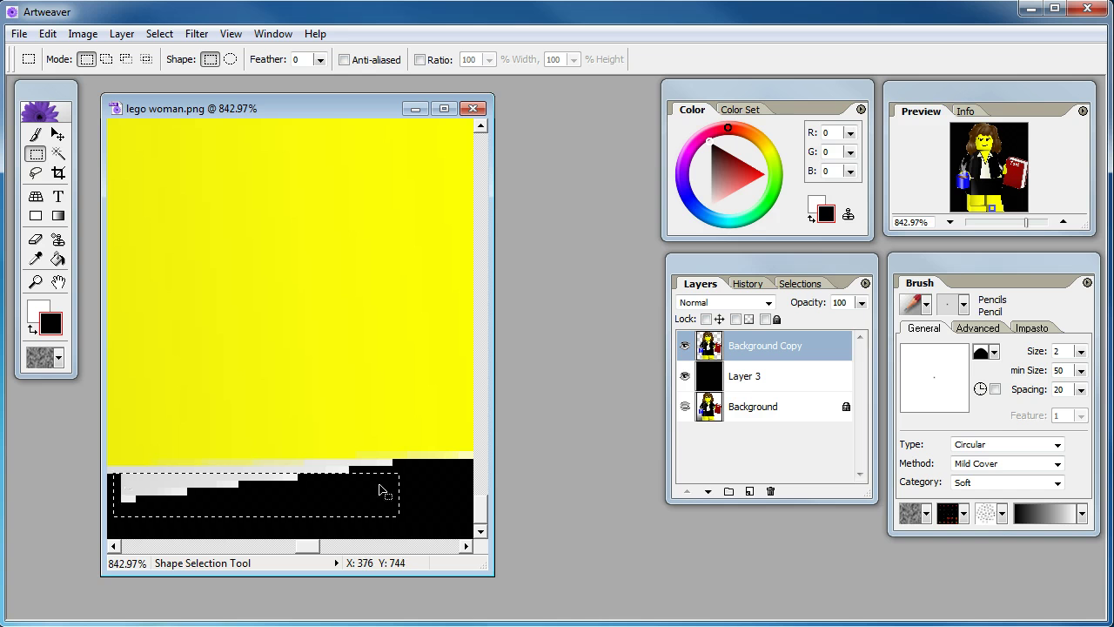
pyautogui.click(425, 495)
# Step: Zoom out to 50% and load the figure outline from the Background Copy layer
pyautogui.hotkey('ctrl', '-')
pyautogui.hotkey('ctrl', '-')
pyautogui.hotkey('ctrl', '-')
pyautogui.hotkey('ctrl', '-')
pyautogui.hotkey('ctrl', '-')
pyautogui.hotkey('ctrl', '-')
pyautogui.hotkey('ctrl', '-')
pyautogui.hotkey('ctrl', '-')
pyautogui.hotkey('ctrl', '-')
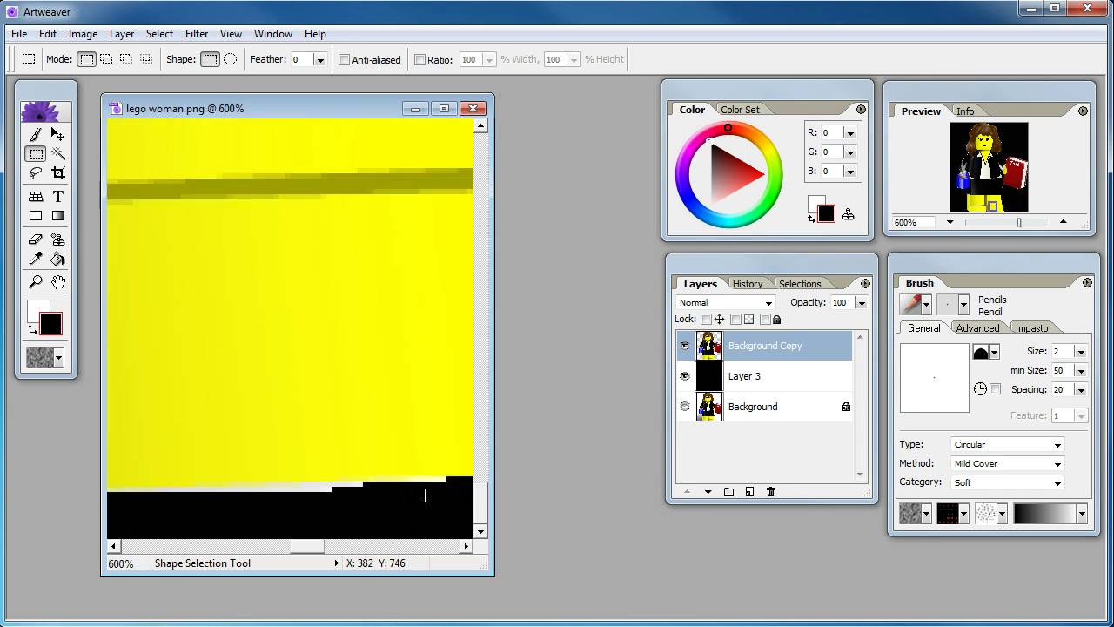
pyautogui.hotkey('ctrl', '-')
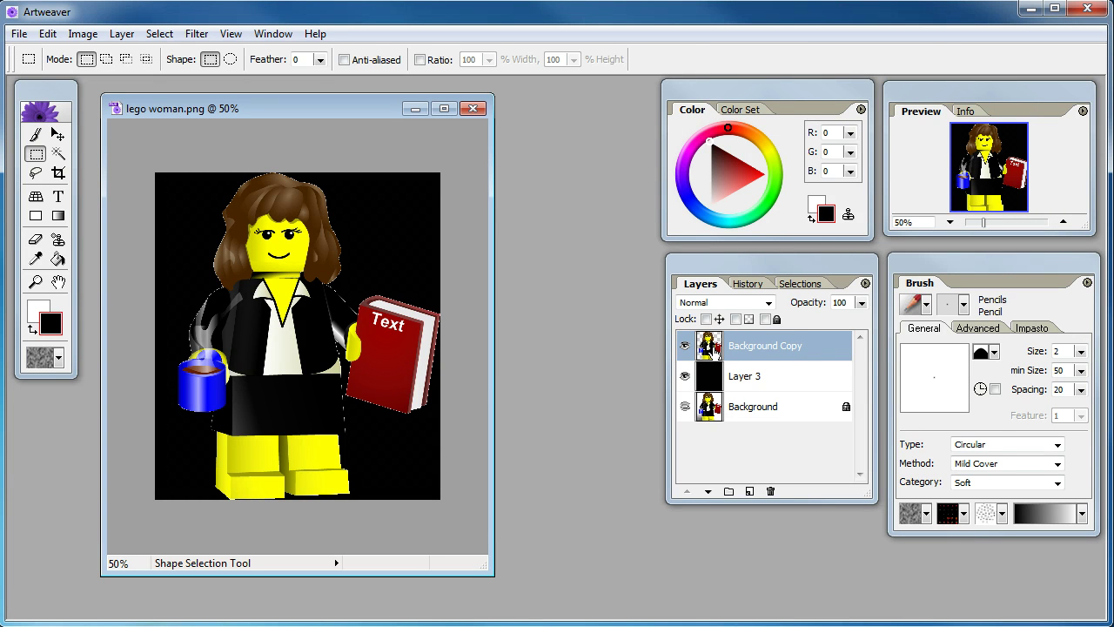
pyautogui.keyDown('ctrl'); pyautogui.click(708, 346); pyautogui.keyUp('ctrl')
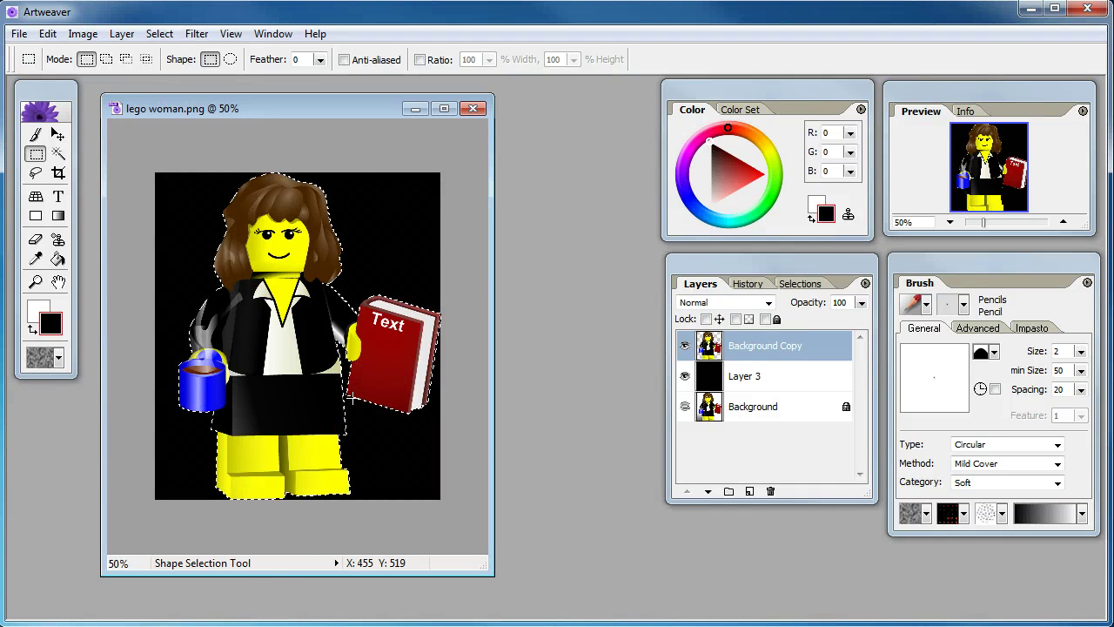
# Step: Contract the lego woman's outline selection by 2 pixels via Select > Modify > Contract
pyautogui.click(160, 35)
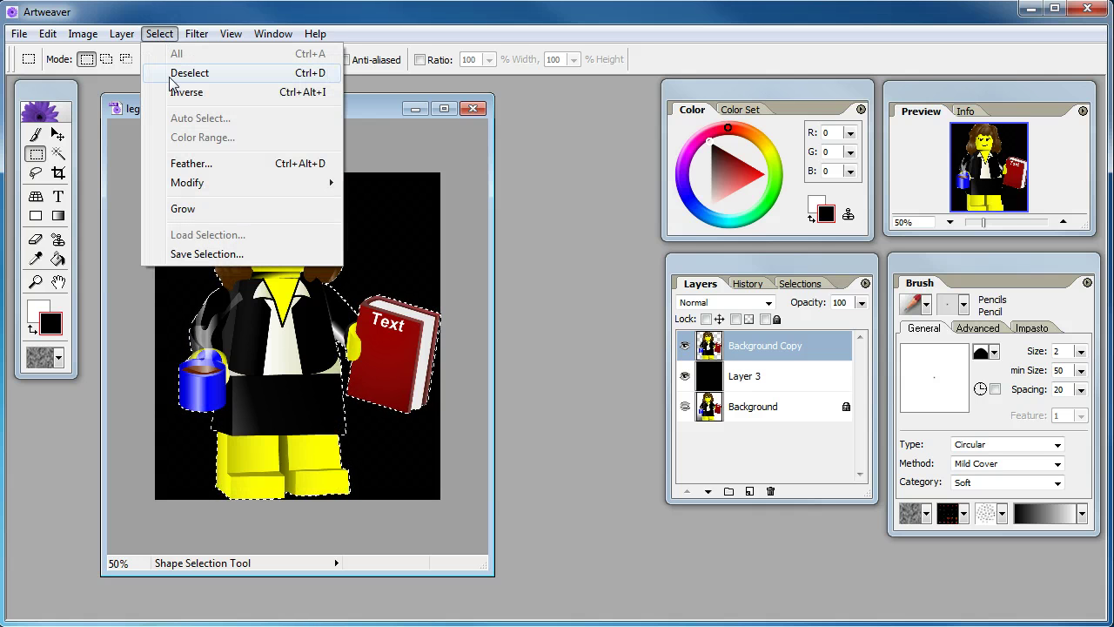
pyautogui.moveTo(251, 183)
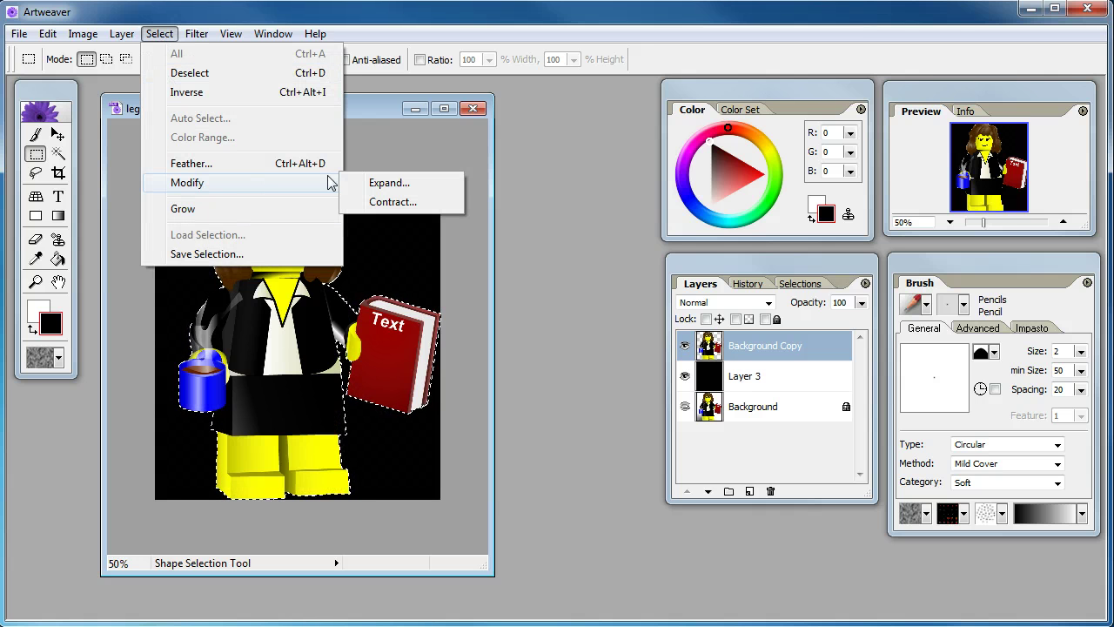
pyautogui.click(378, 203)
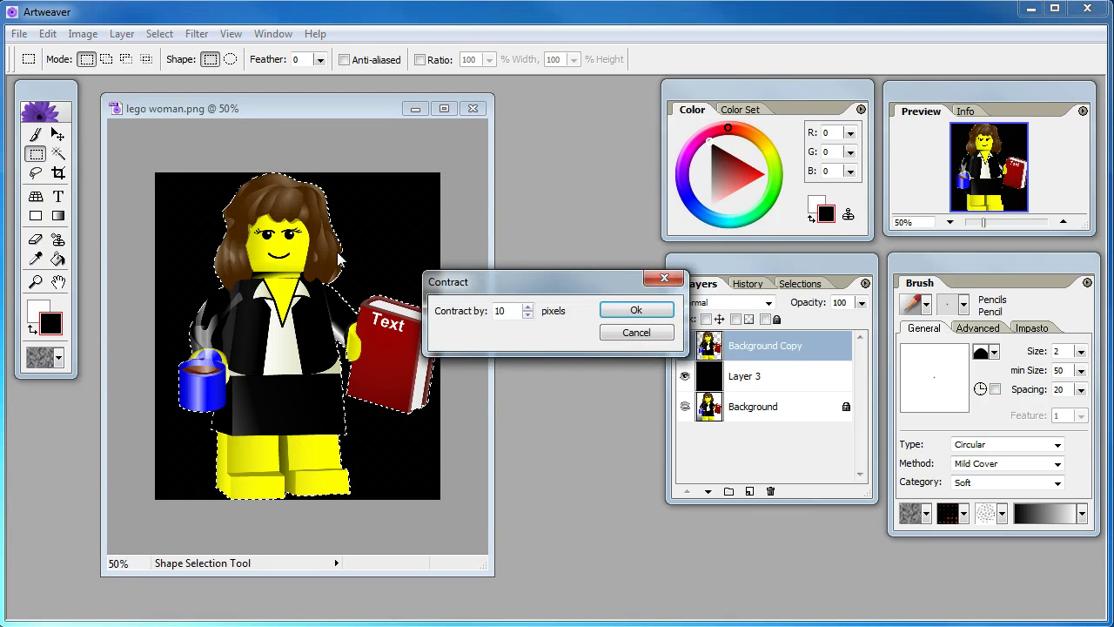
pyautogui.doubleClick(520, 312)
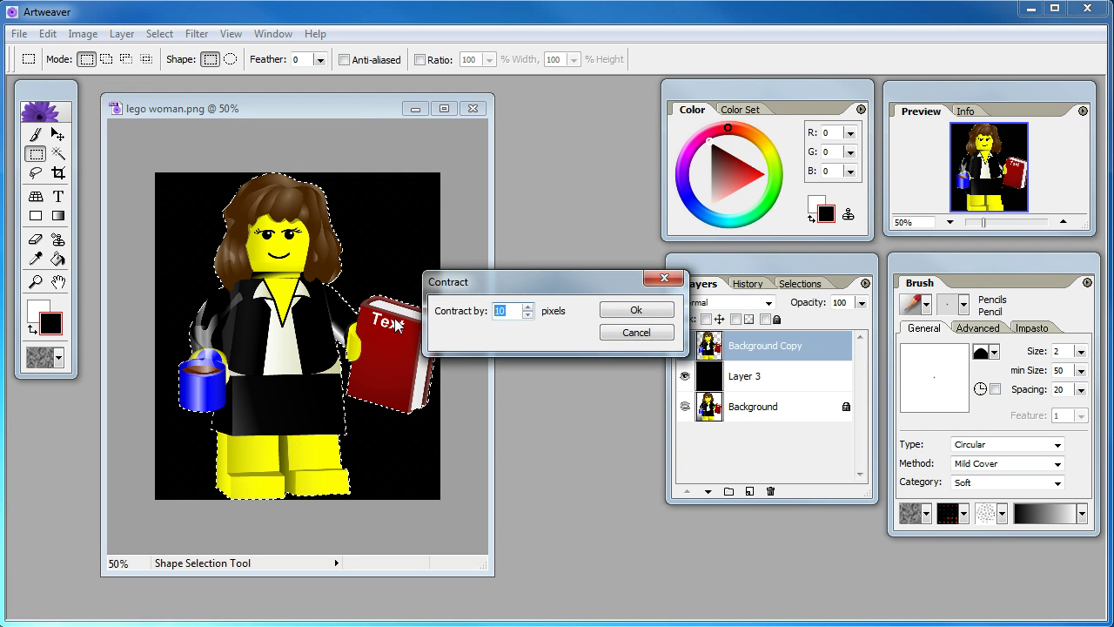
pyautogui.write('2')
pyautogui.click(636, 310)
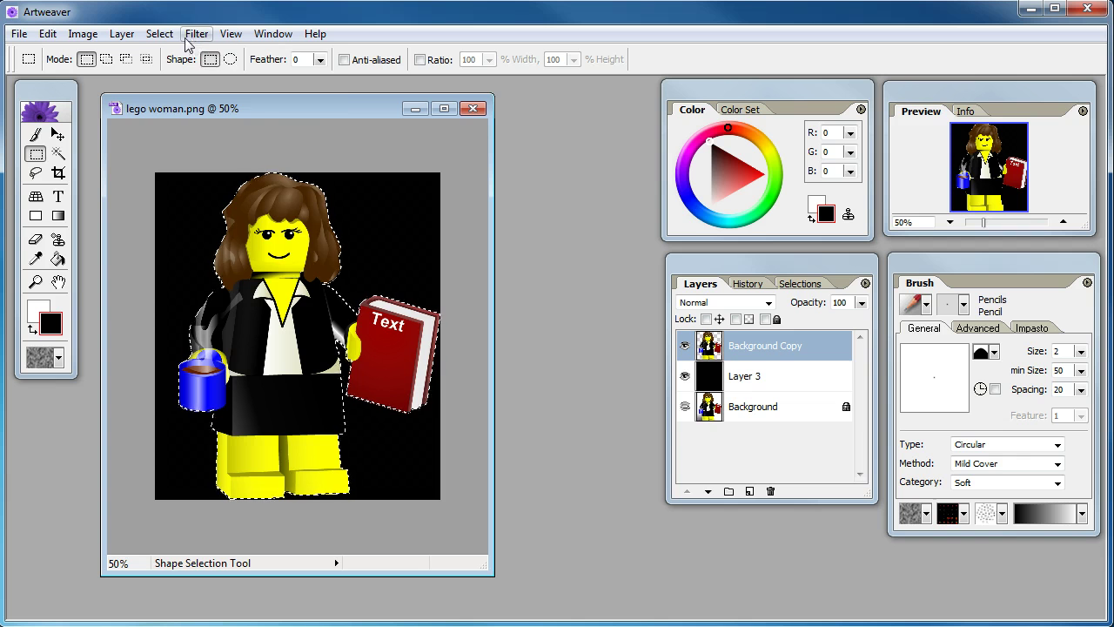
pyautogui.click(161, 34)
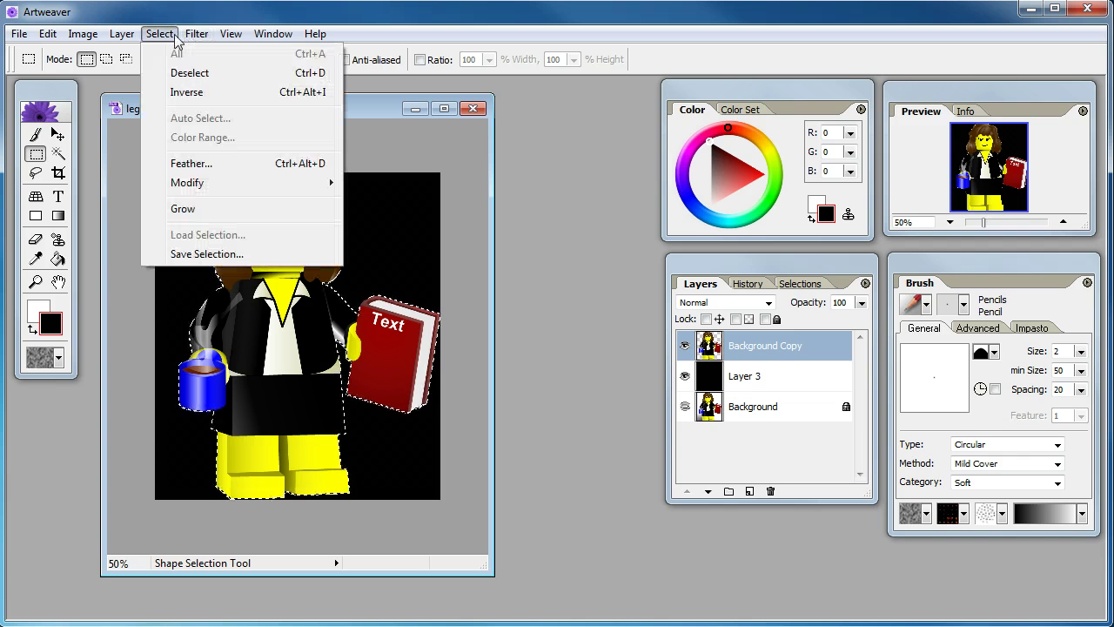
# Step: Invert the selection onto the background and feather it with a 3-pixel radius
pyautogui.click(185, 93)
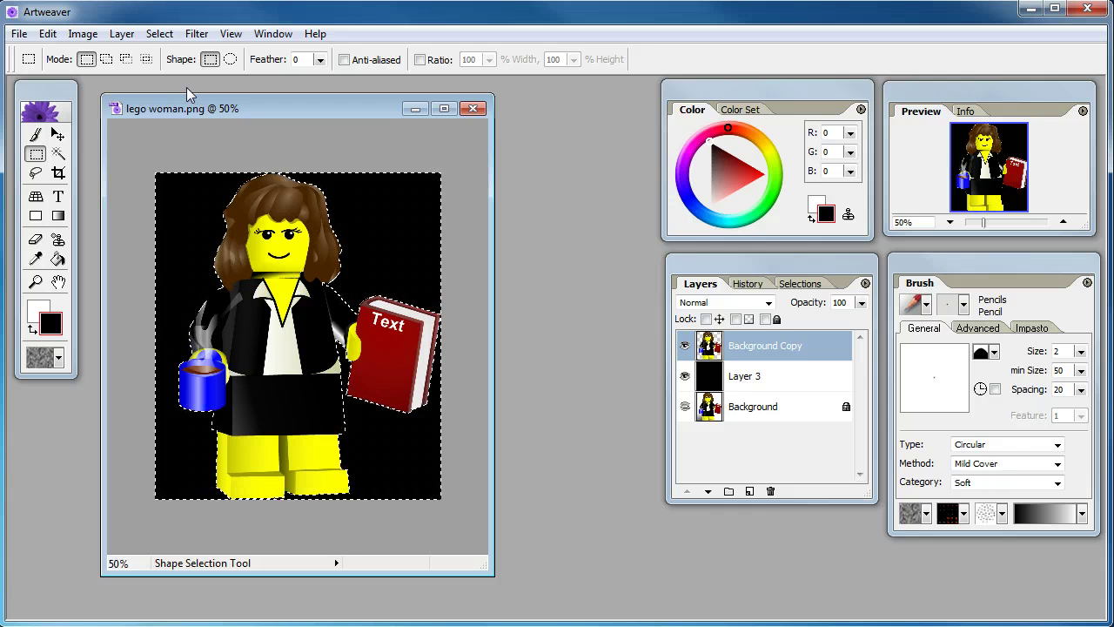
pyautogui.click(160, 33)
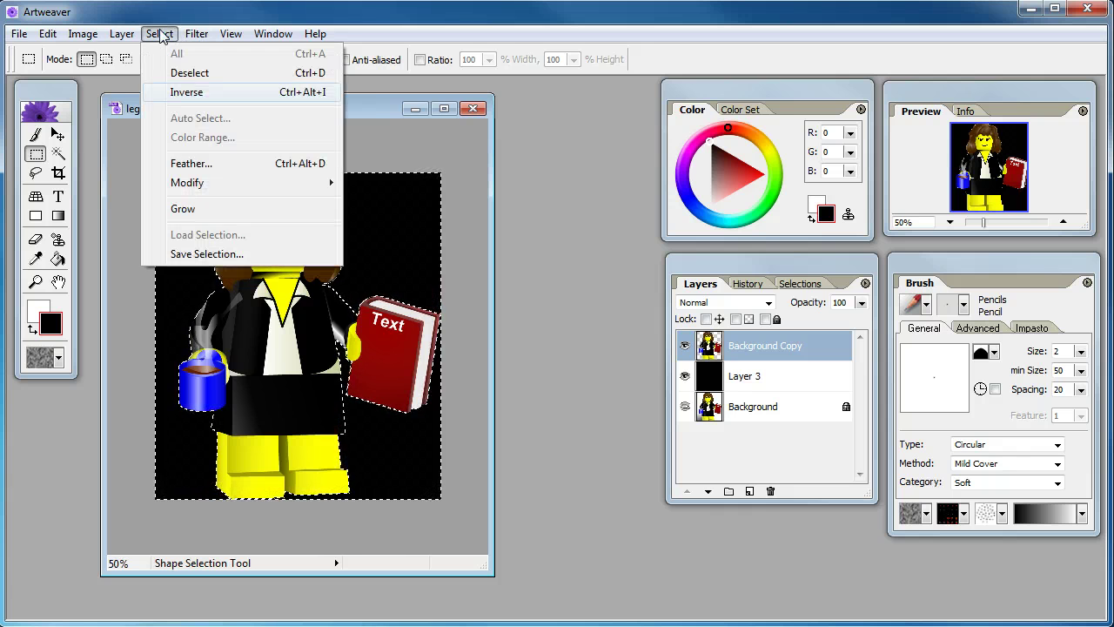
pyautogui.click(197, 165)
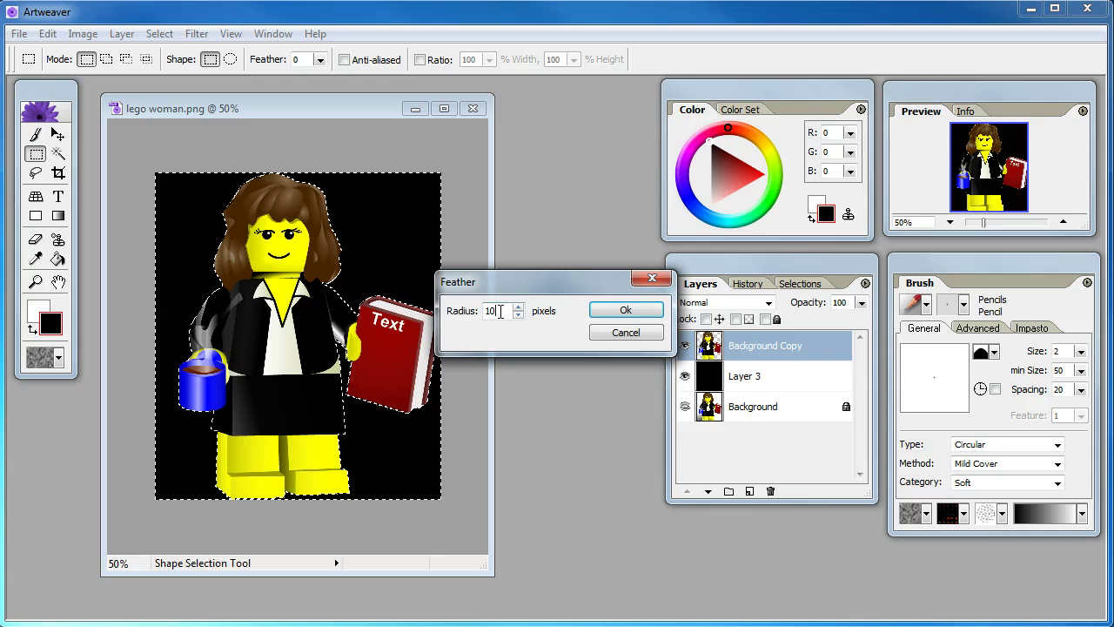
pyautogui.click(641, 317)
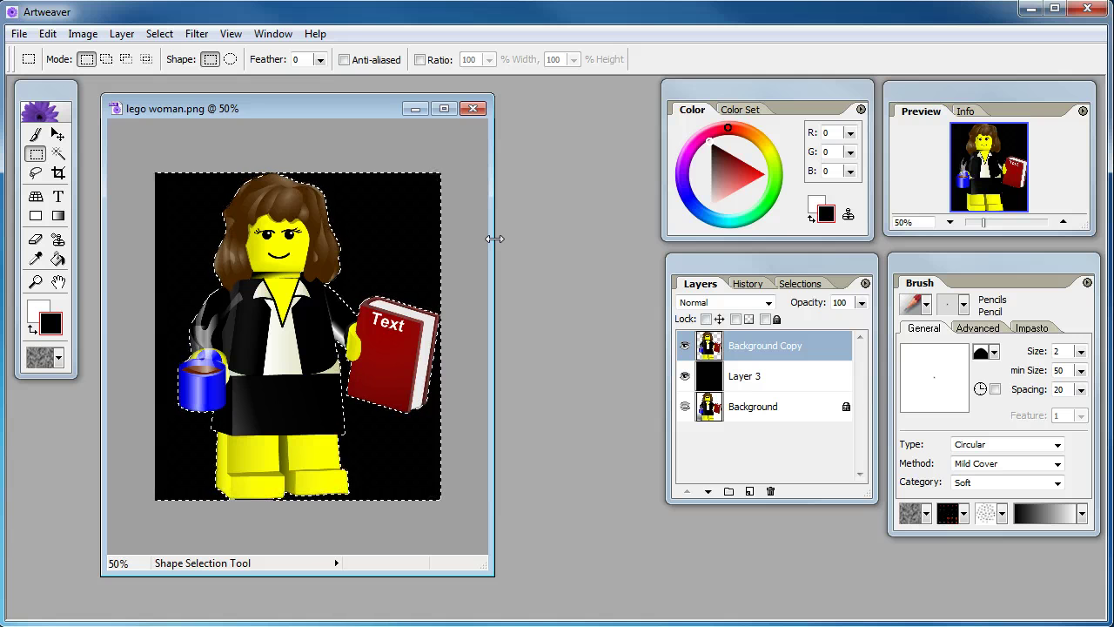
# Step: Deselect, delete the black Layer 3 after confirming, and select Background Copy
pyautogui.hotkey('ctrl', 'd')
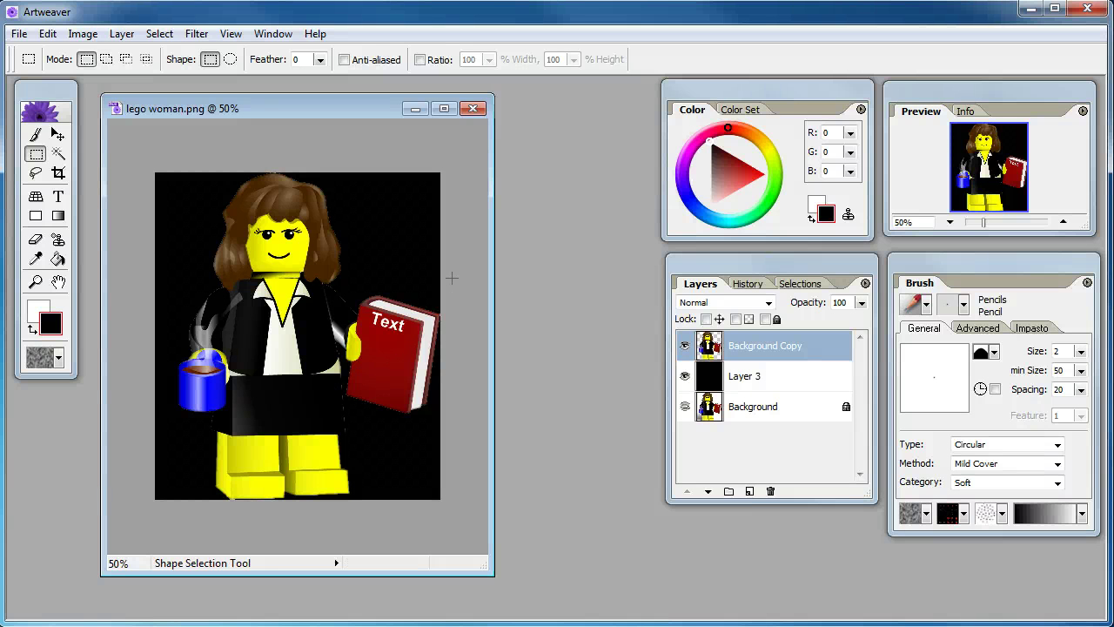
pyautogui.click(745, 377)
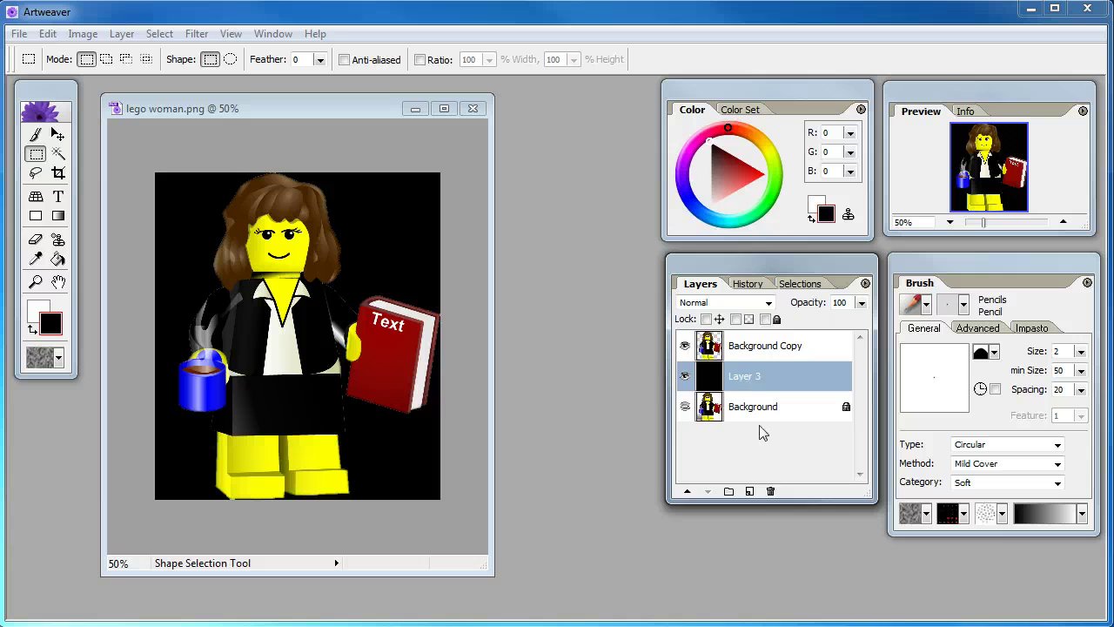
pyautogui.click(769, 493)
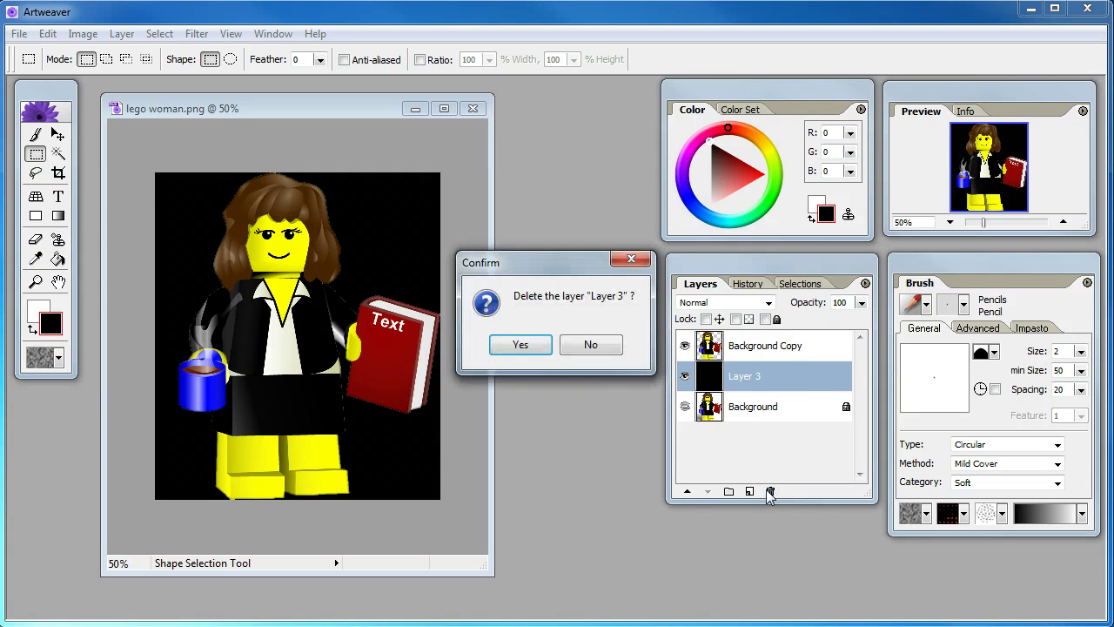
pyautogui.click(533, 347)
pyautogui.click(714, 351)
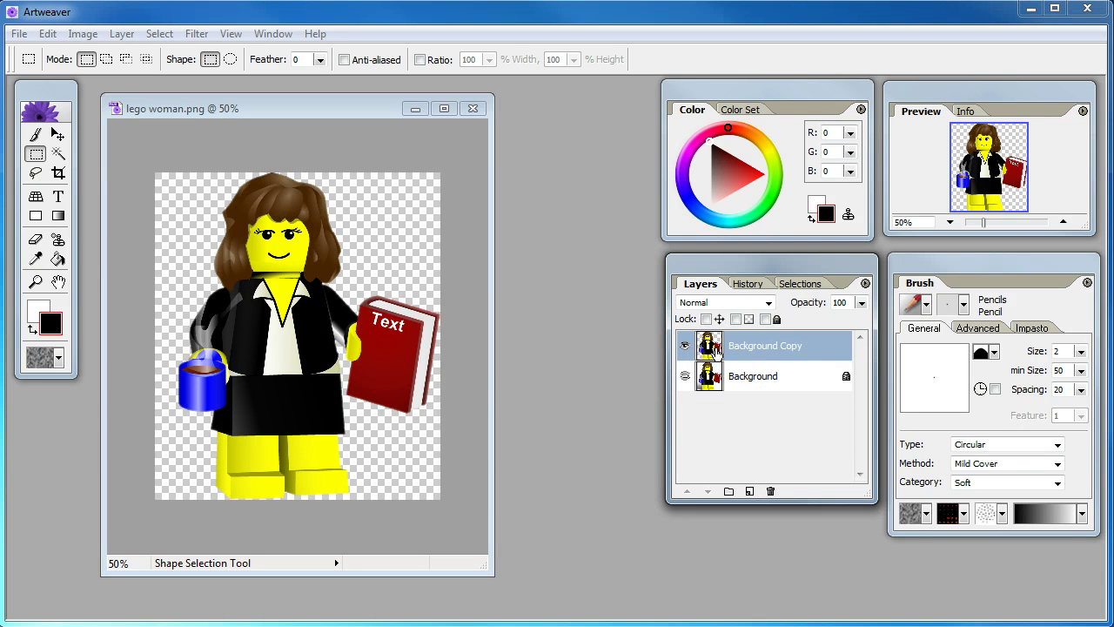
# Step: Paste the cutout figure into a new transparent 657×751 document, zoomed out to view it whole
pyautogui.keyDown('ctrl'); pyautogui.click(709, 348); pyautogui.keyUp('ctrl')
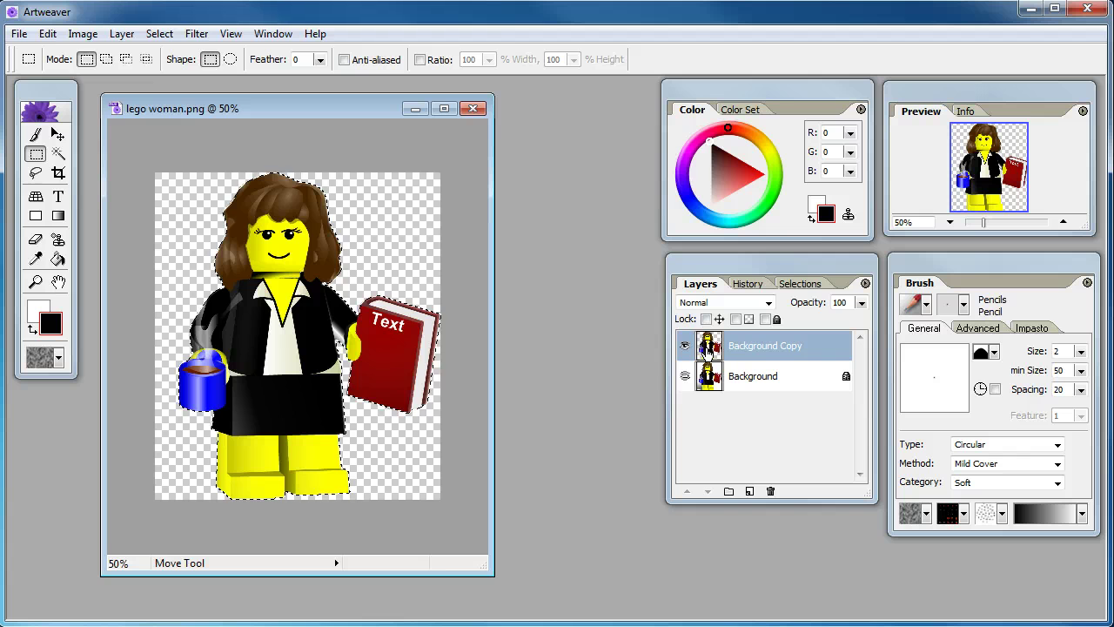
pyautogui.click(18, 34)
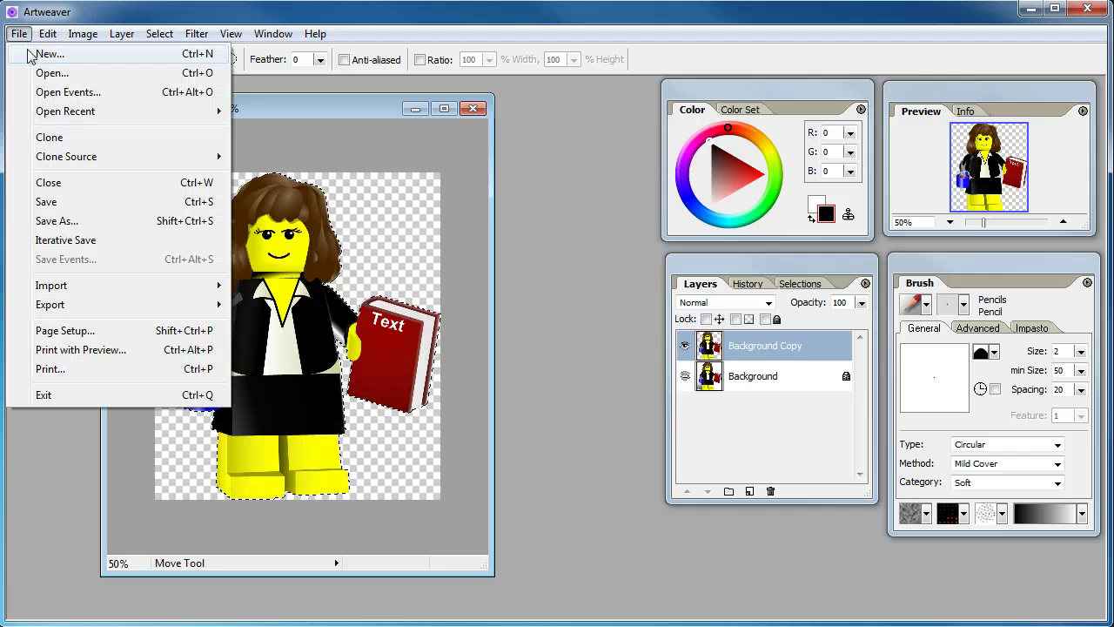
pyautogui.click(30, 55)
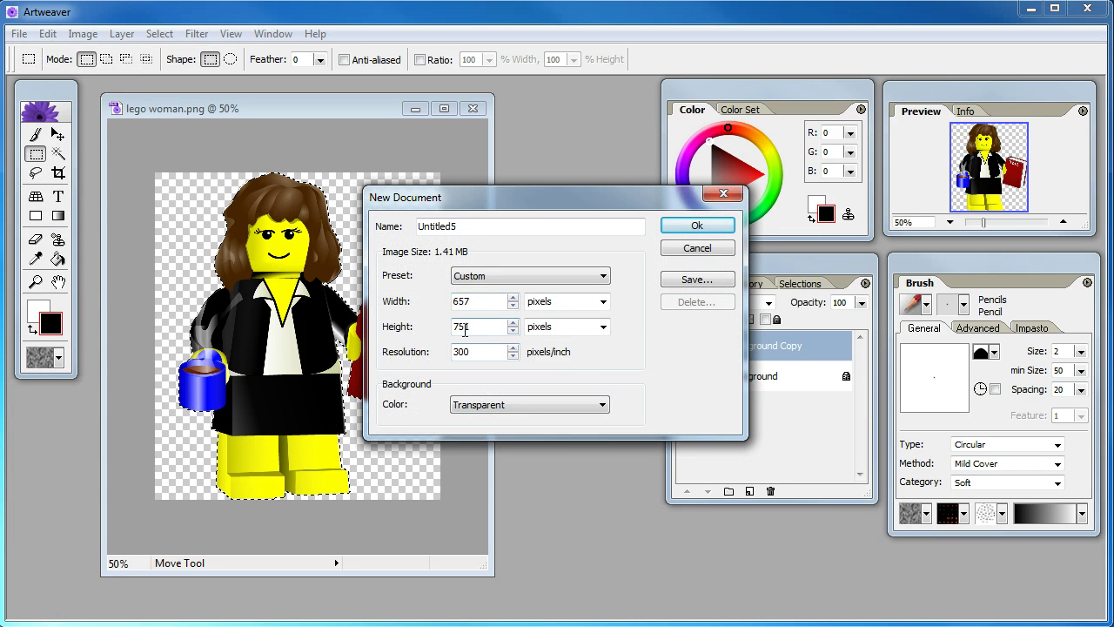
pyautogui.click(698, 225)
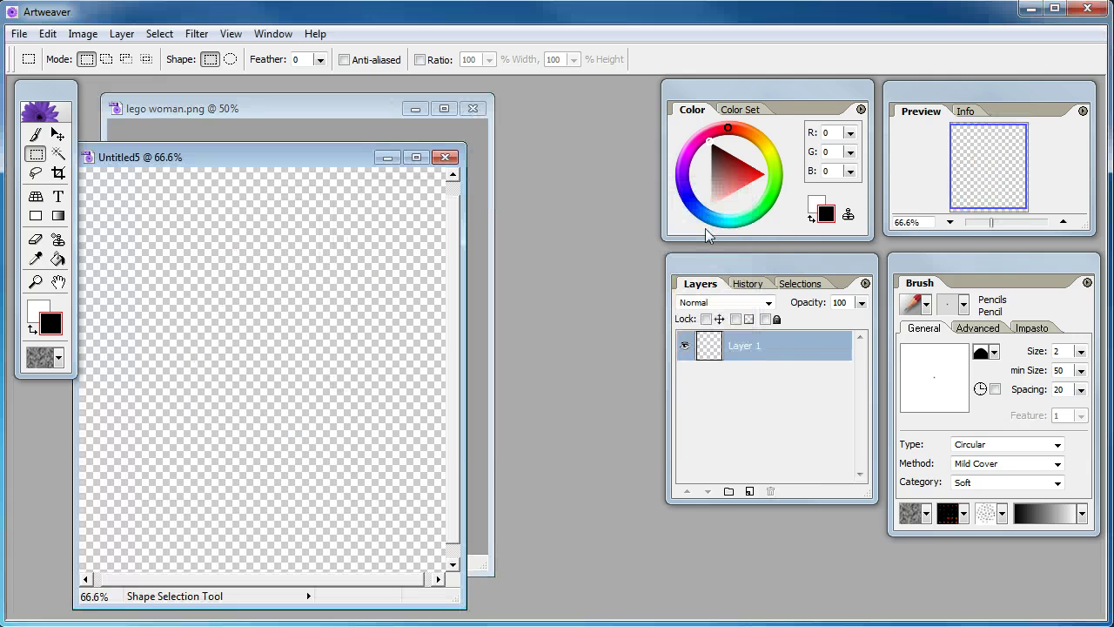
pyautogui.hotkey('ctrl', 'v')
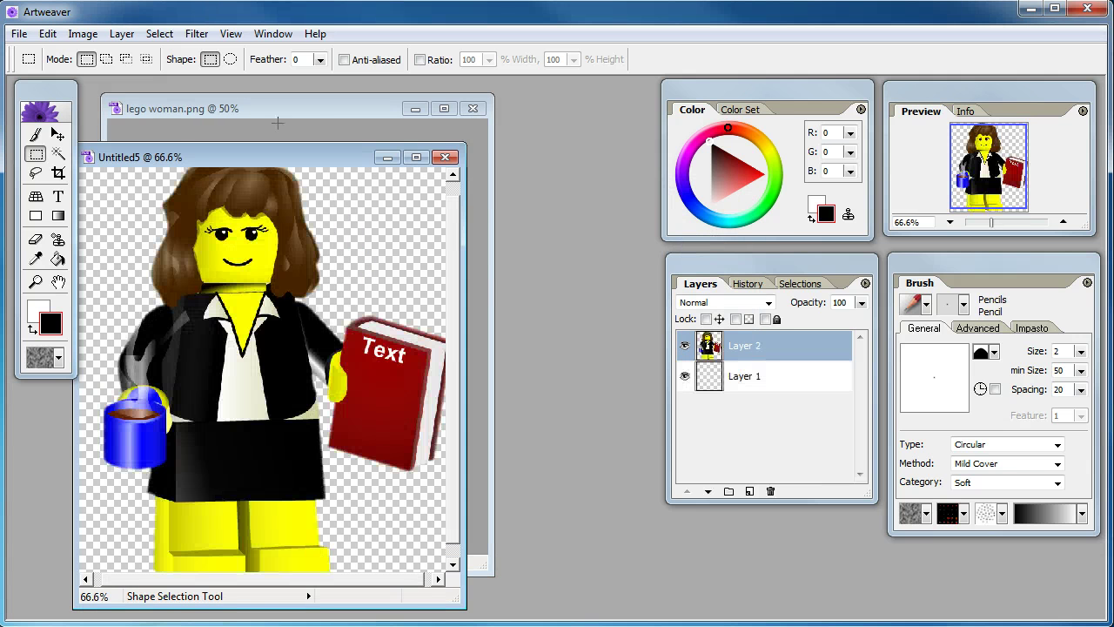
pyautogui.moveTo(243, 150); pyautogui.dragTo(334, 133)
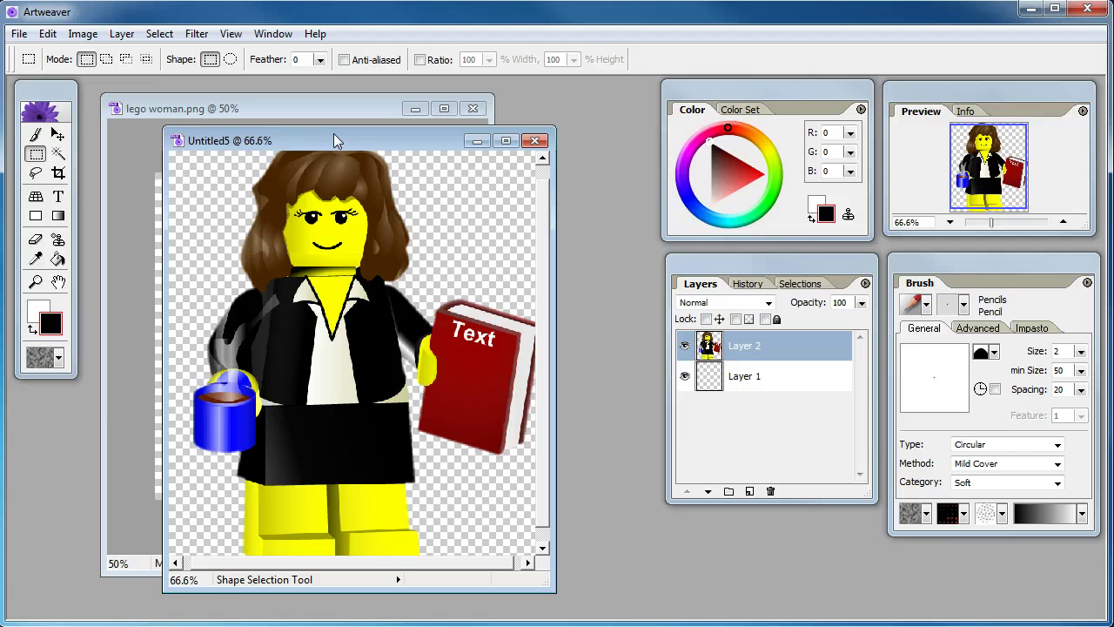
pyautogui.hotkey('ctrl', '-')
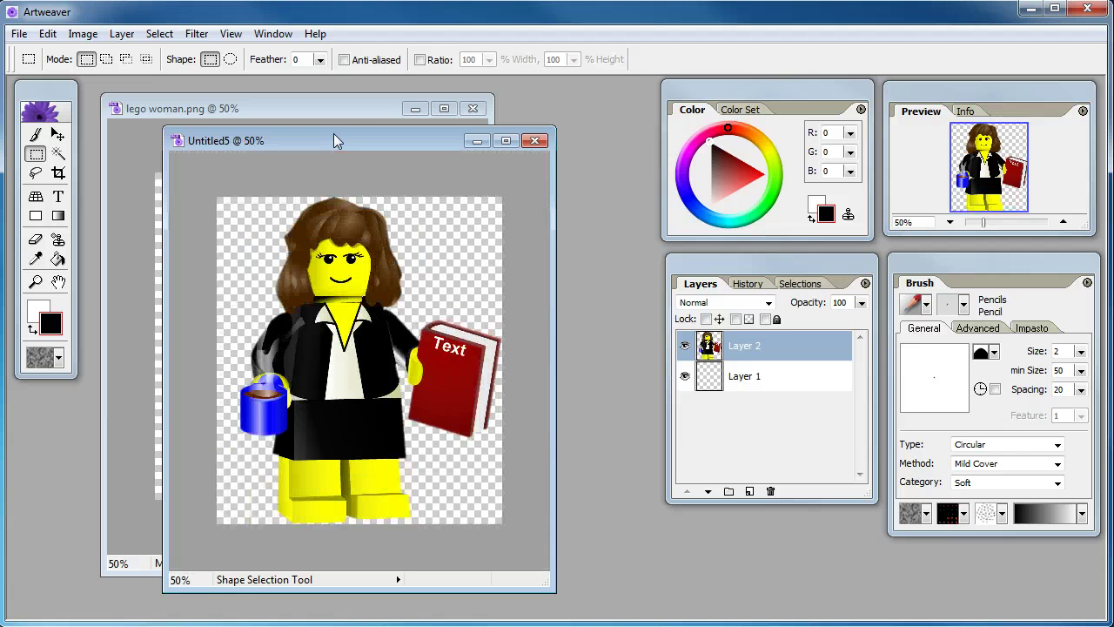
pyautogui.click(18, 33)
pyautogui.click(41, 222)
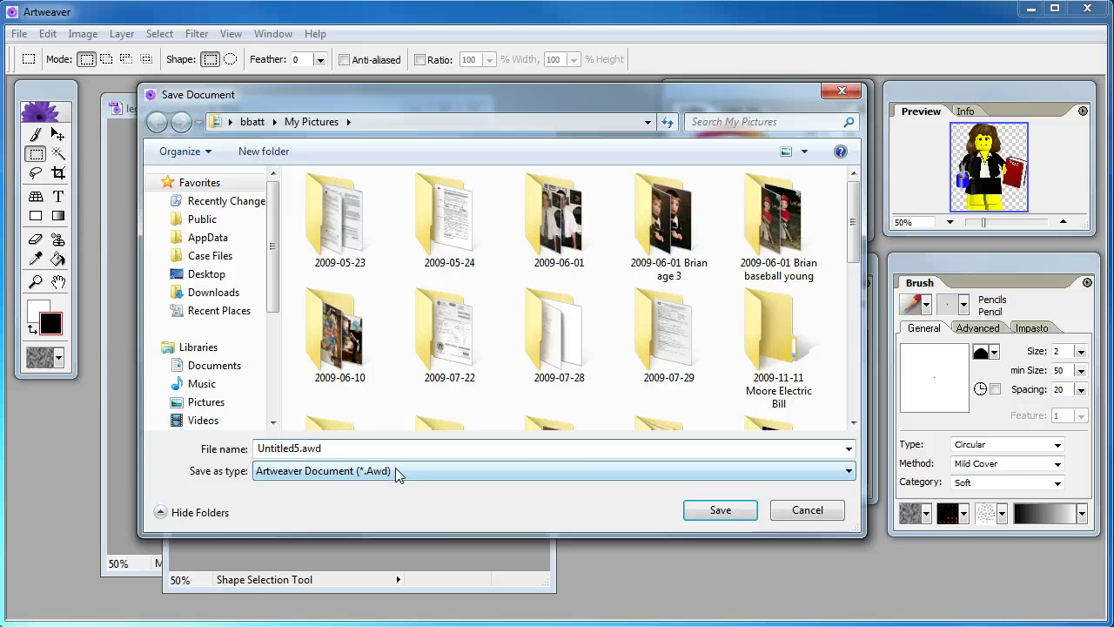
# Step: Save the cutout as PNG 'Lego Woman 5', accepting the flatten notice and choosing 32 bits/pixel for transparency
pyautogui.click(396, 471)
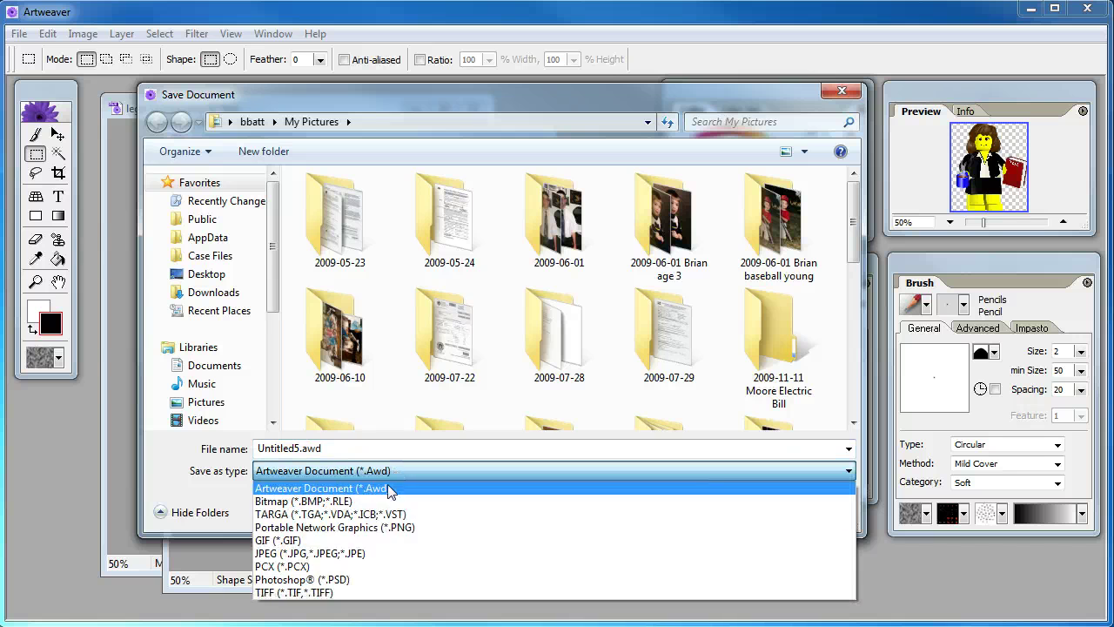
pyautogui.click(377, 525)
pyautogui.doubleClick(336, 448)
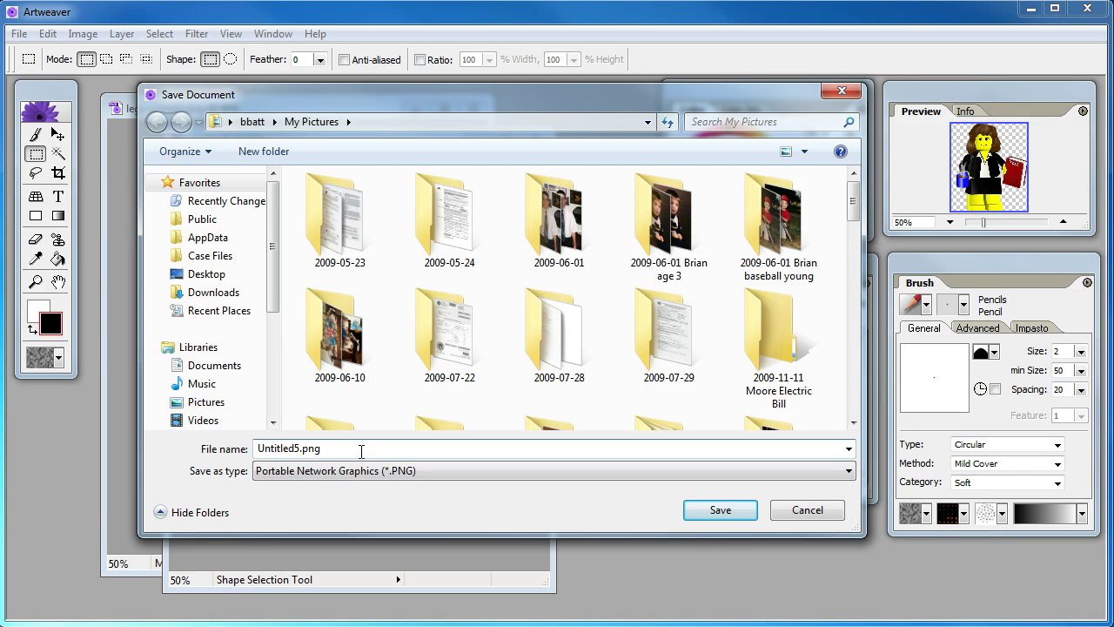
pyautogui.write('Lego Woman 5')
pyautogui.press('Return')
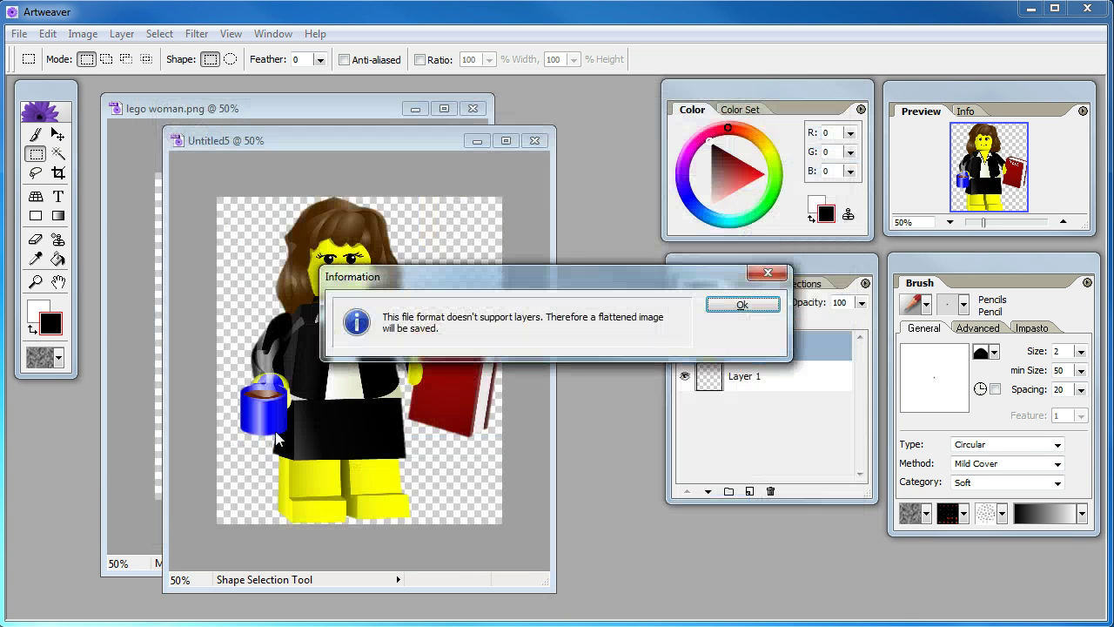
pyautogui.click(740, 309)
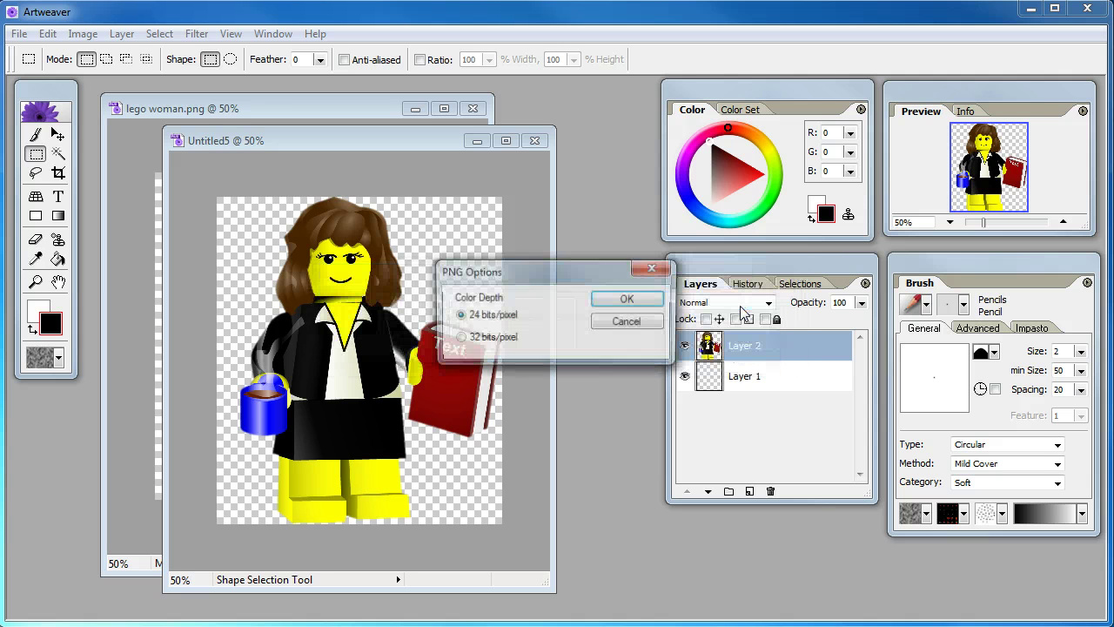
pyautogui.click(502, 347)
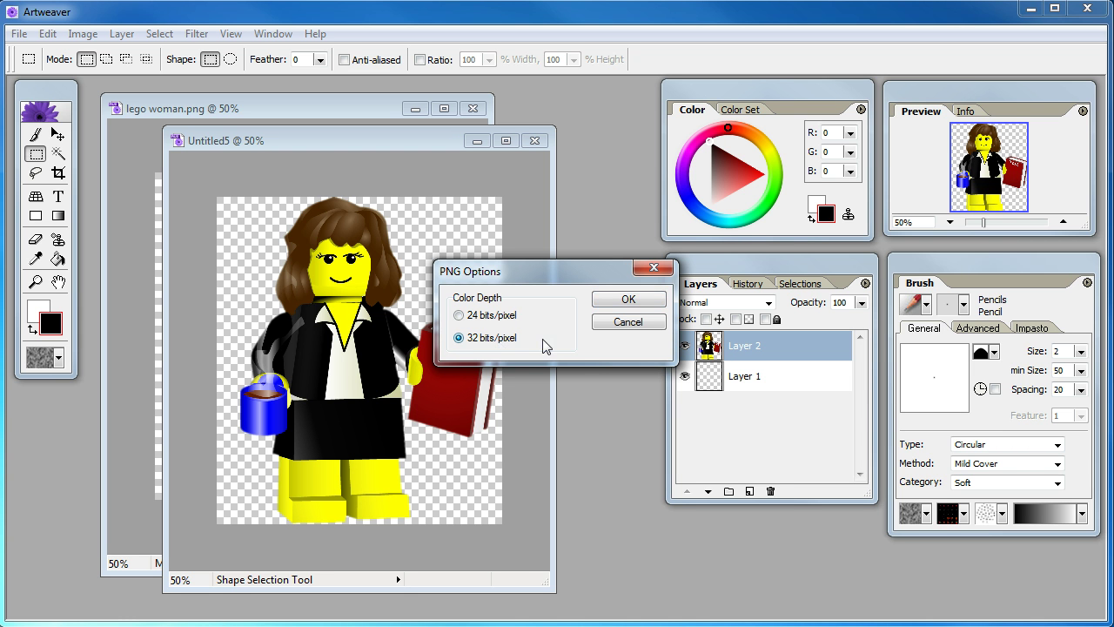
pyautogui.click(620, 299)
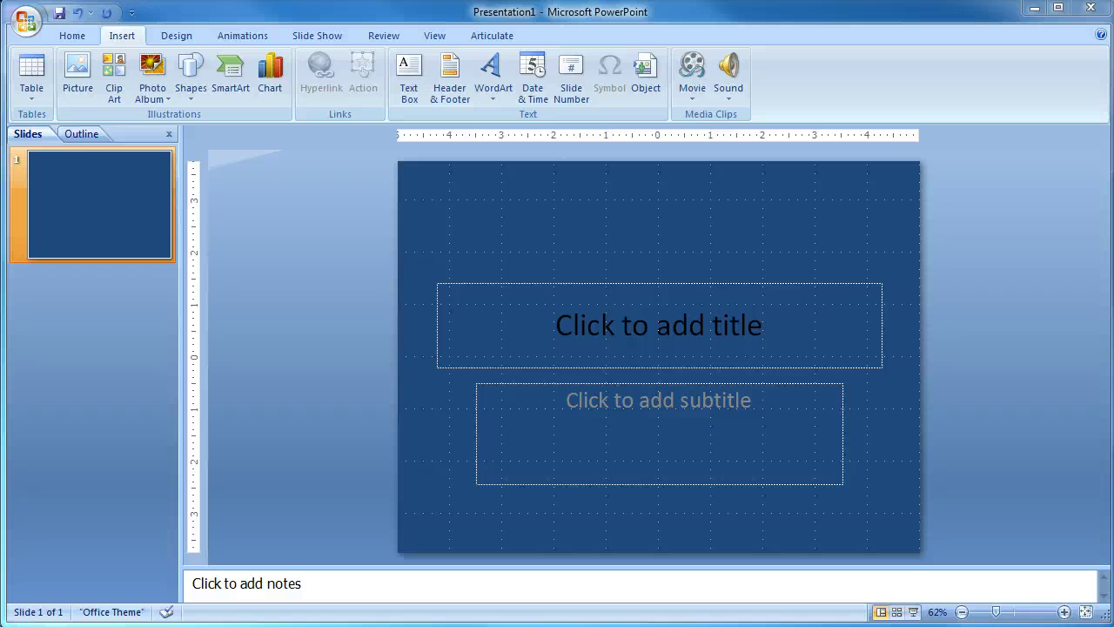
# Step: Insert Lego Woman 5.png onto the blue slide and move it toward the upper left, above the title
pyautogui.click(77, 77)
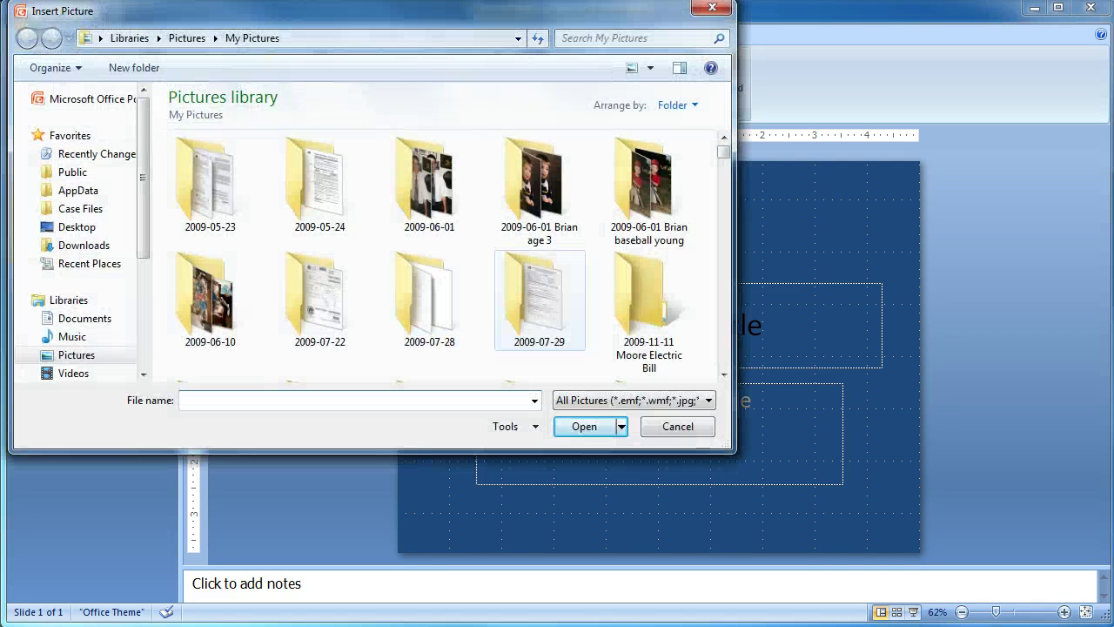
pyautogui.moveTo(724, 151); pyautogui.dragTo(723, 258)
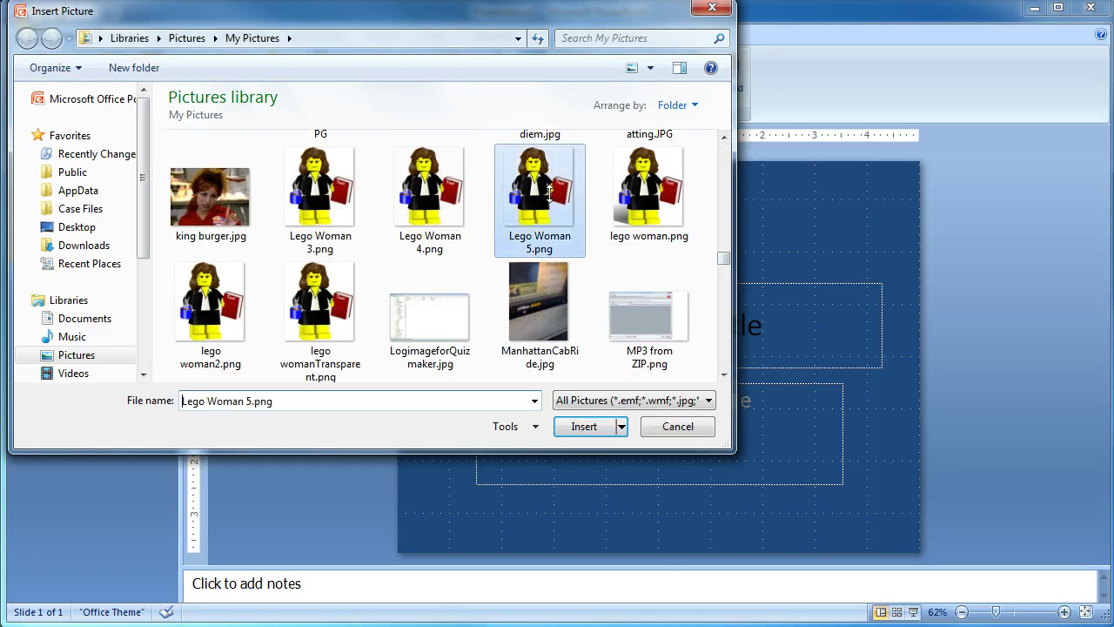
pyautogui.doubleClick(549, 193)
pyautogui.moveTo(640, 376); pyautogui.dragTo(486, 249)
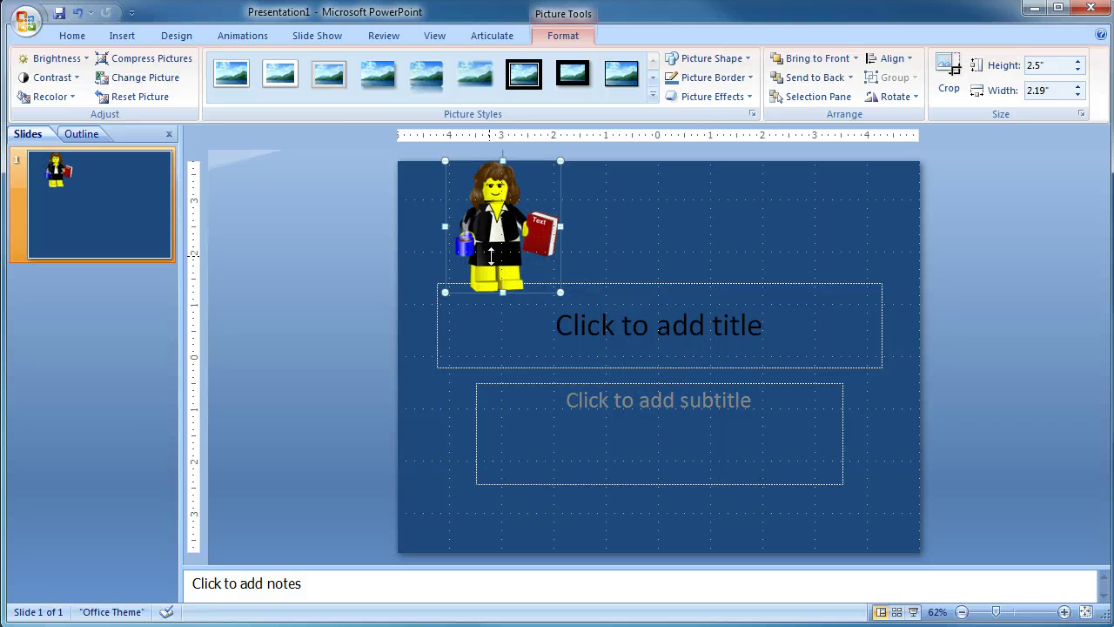
pyautogui.click(601, 254)
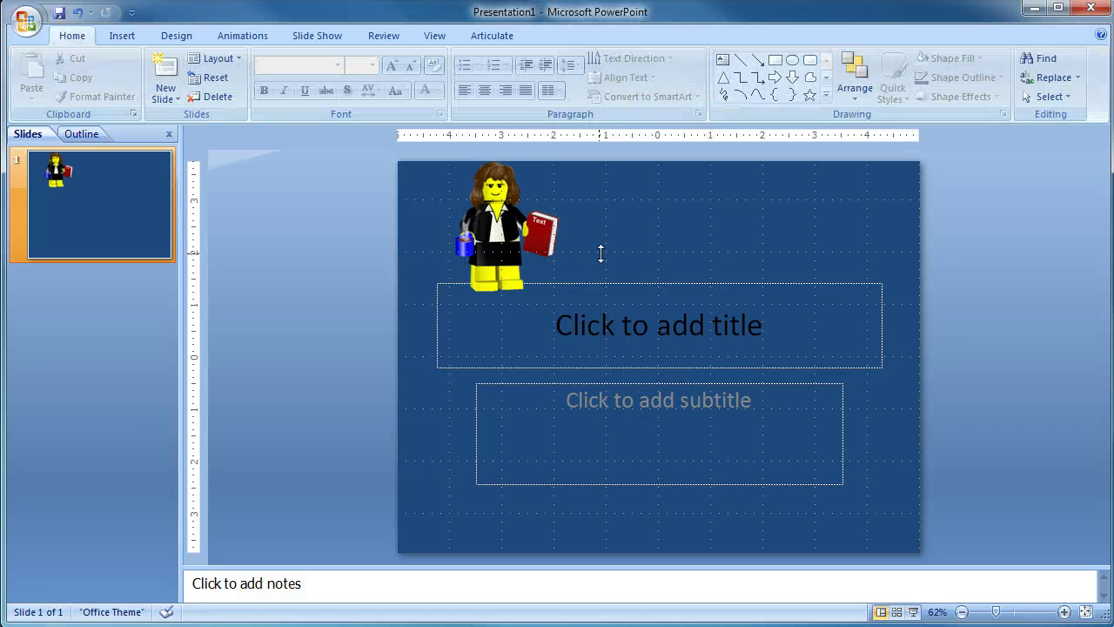